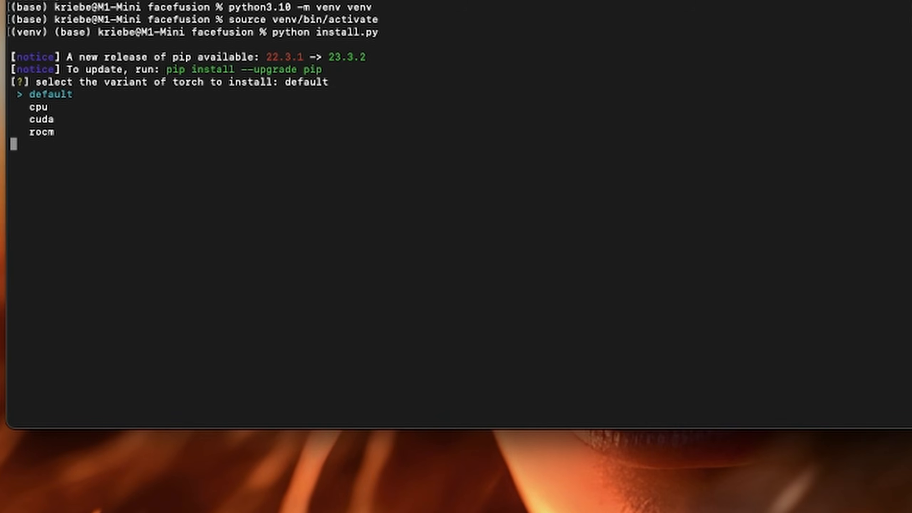
- Choose the default variant of torch to install
{"action": "key", "text": "Down"}
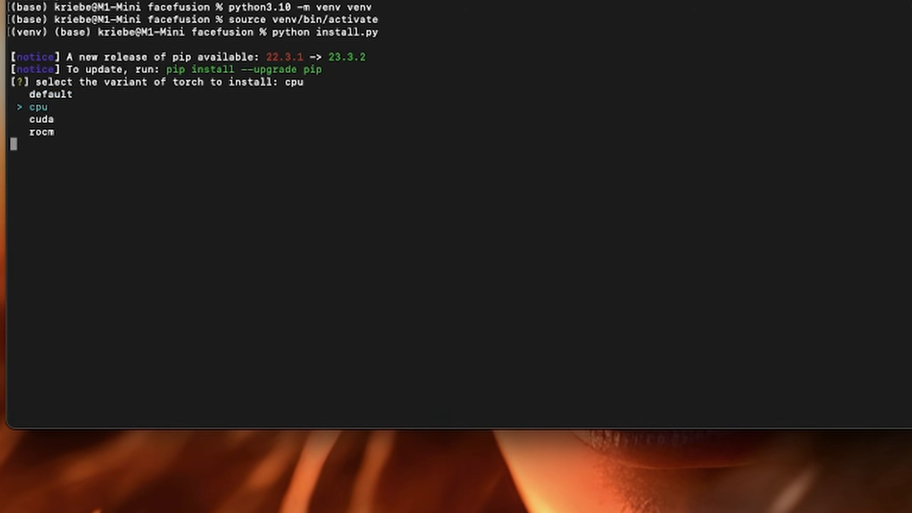
{"action": "key", "text": "Down"}
{"action": "key", "text": "Down"}
{"action": "key", "text": "Up"}
{"action": "key", "text": "Up"}
{"action": "key", "text": "Up"}
{"action": "key", "text": "Return"}
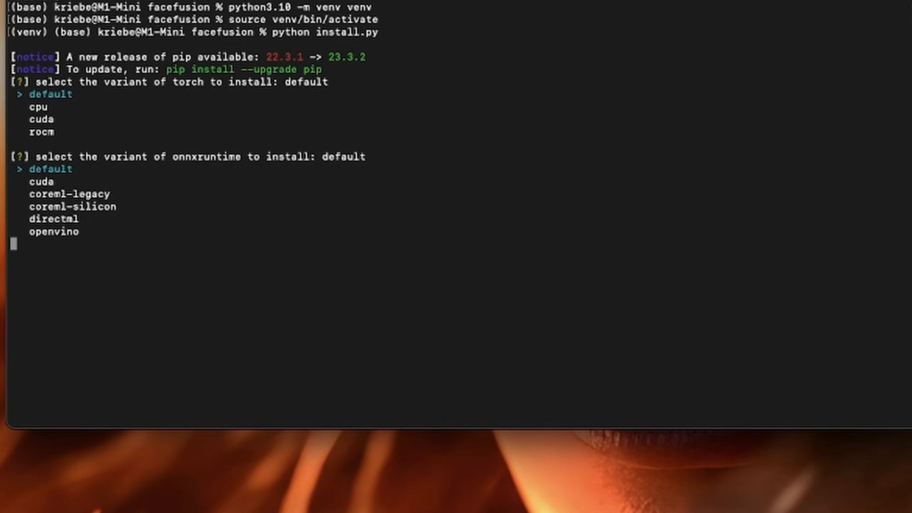
- Choose coreml-silicon as the onnxruntime variant and run the installation
{"action": "key", "text": "Down"}
{"action": "key", "text": "Down"}
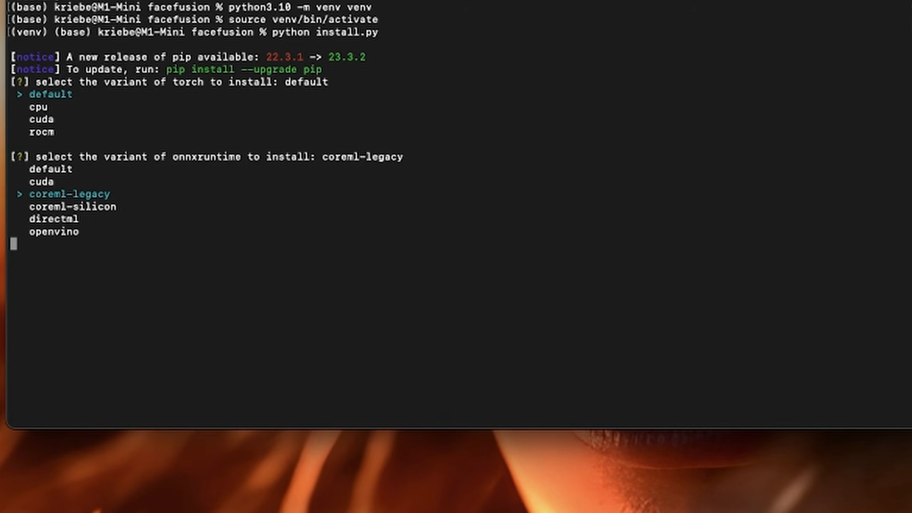
{"action": "key", "text": "Down"}
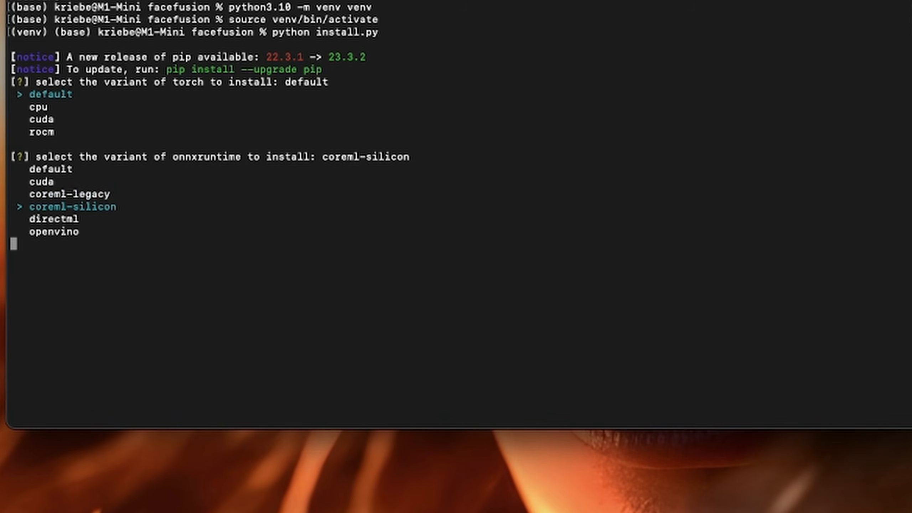
{"action": "key", "text": "Up"}
{"action": "key", "text": "Up"}
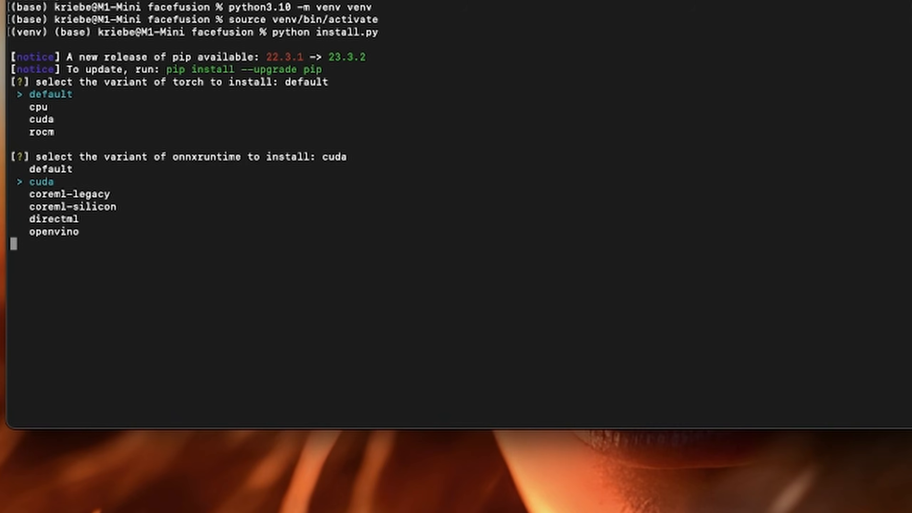
{"action": "key", "text": "Down"}
{"action": "key", "text": "Down"}
{"action": "key", "text": "Down"}
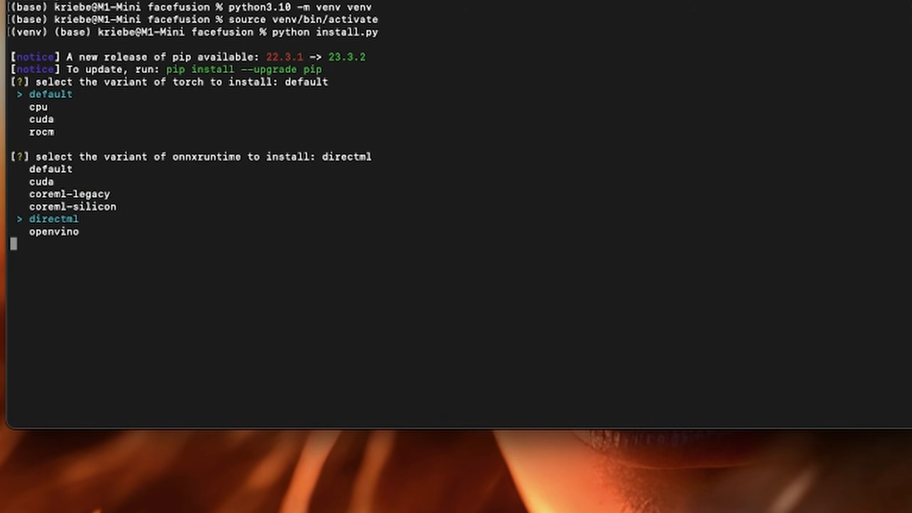
{"action": "key", "text": "Down"}
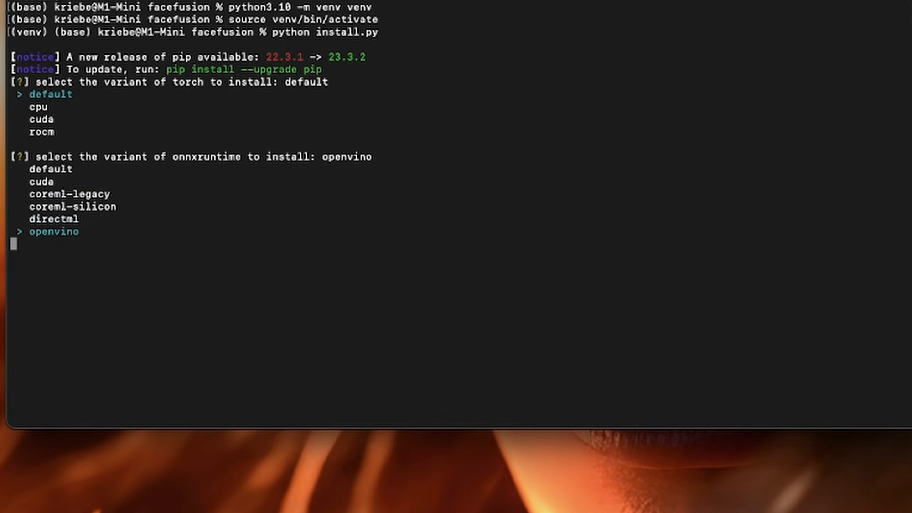
{"action": "key", "text": "Up"}
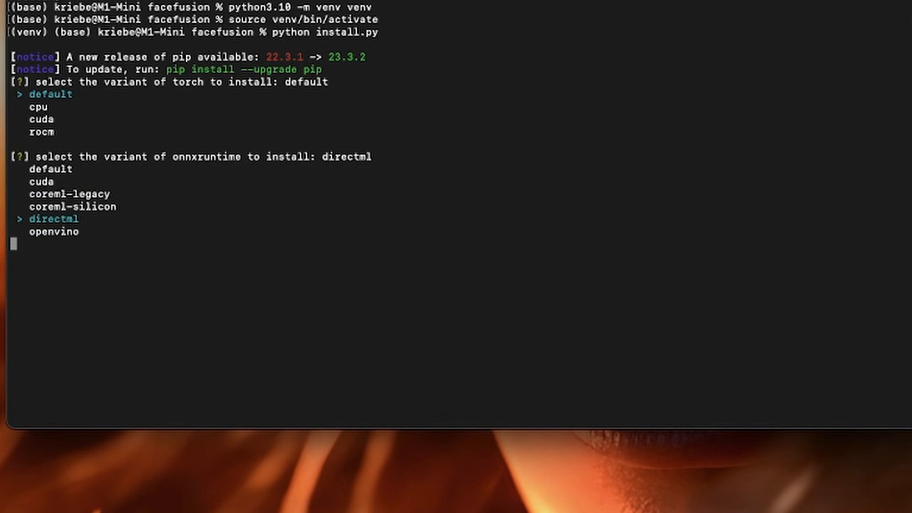
{"action": "key", "text": "Up"}
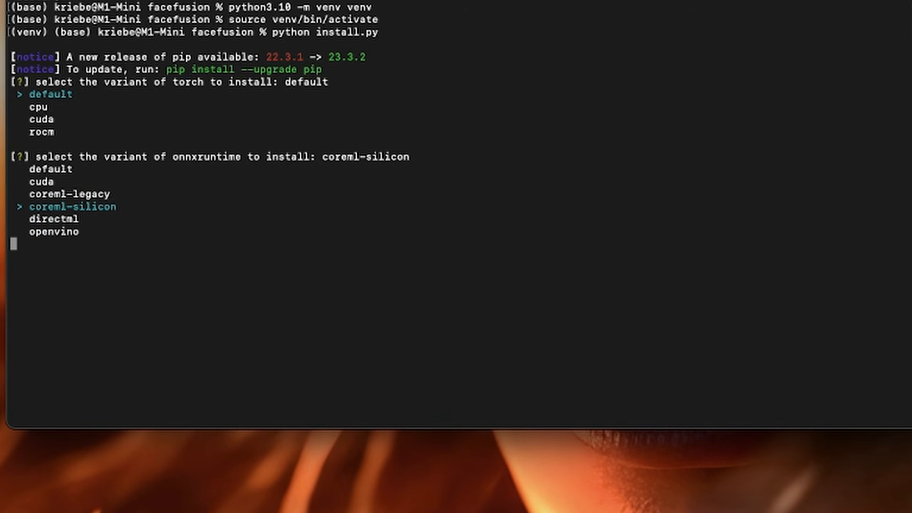
{"action": "key", "text": "Return"}
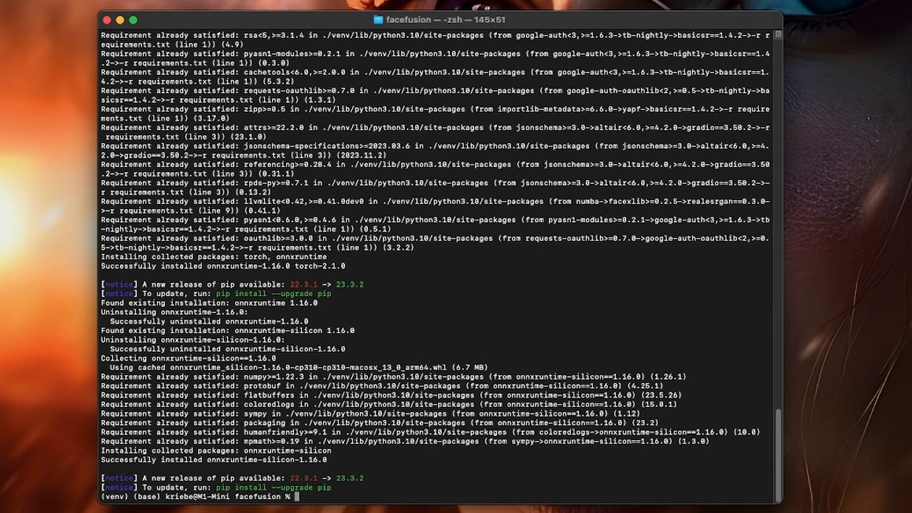
{"action": "type", "text": "python run."}
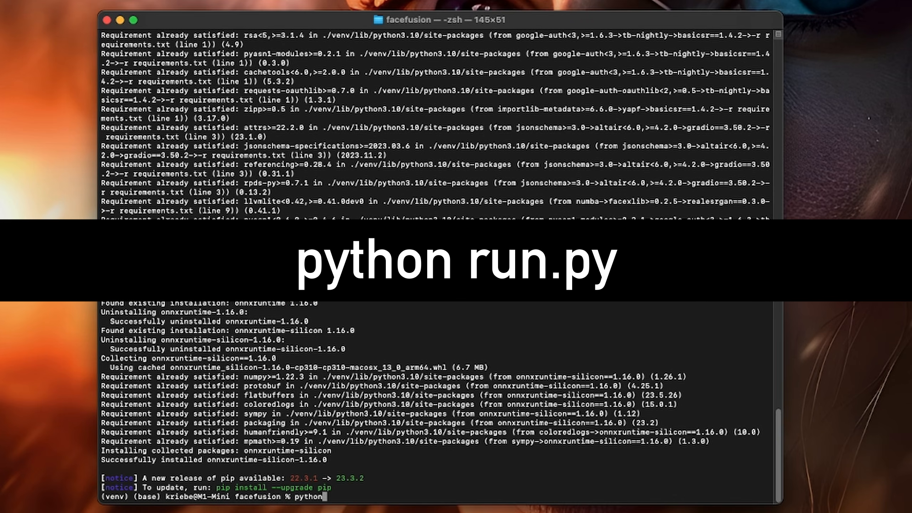
{"action": "type", "text": "py"}
{"action": "key", "text": "Return"}
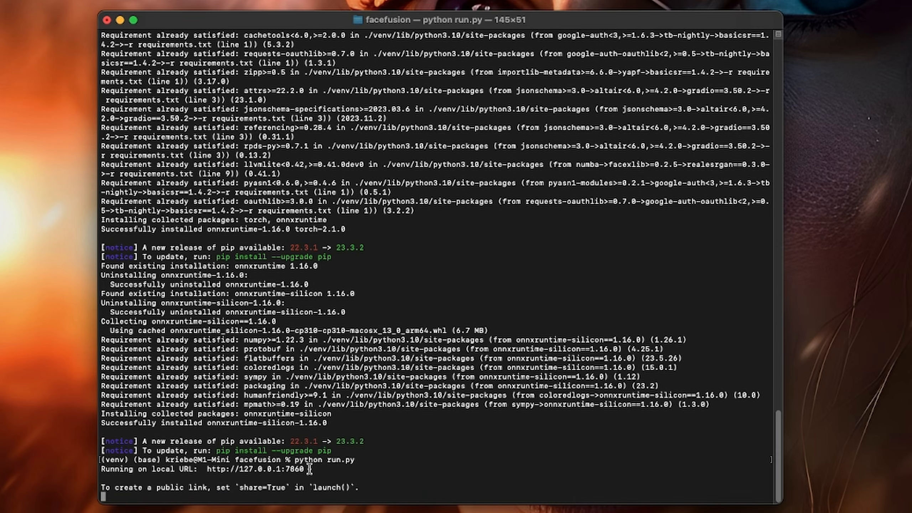
{"action": "left_click_drag", "start_coordinate": [304, 469], "coordinate": [206, 471]}
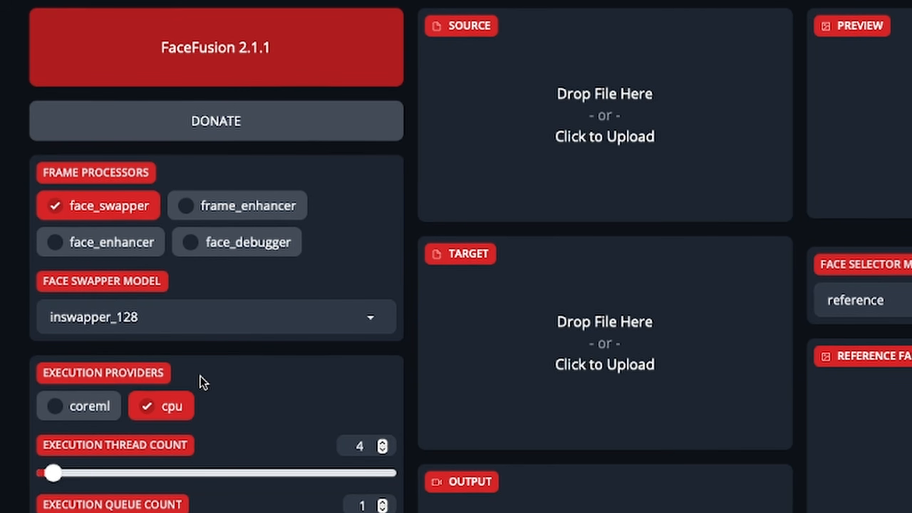
- Enable the coreml execution provider in addition to cpu
{"action": "left_click", "coordinate": [46, 411]}
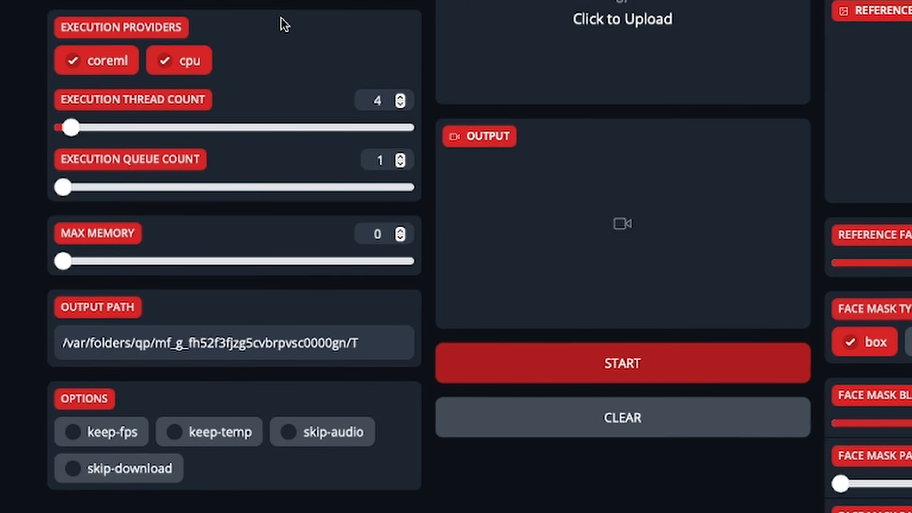
{"action": "scroll", "coordinate": [248, 104], "scroll_direction": "up", "scroll_amount": 1}
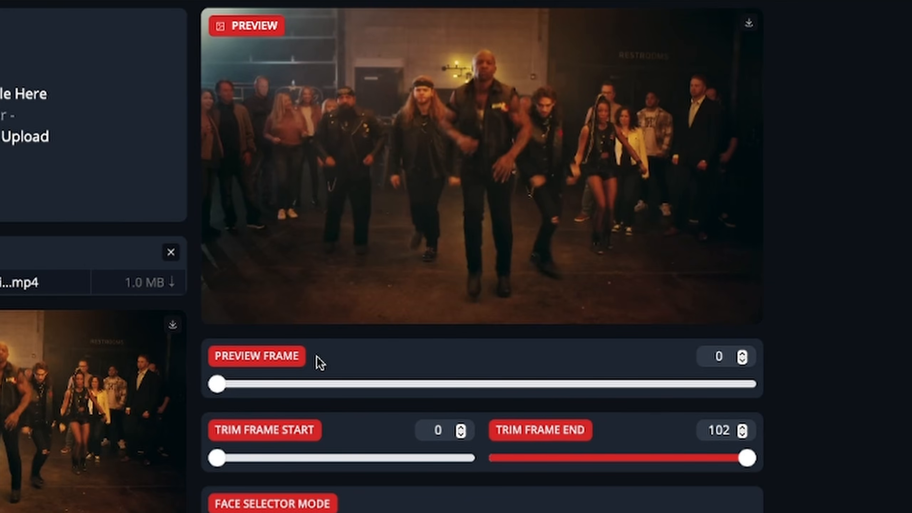
- Scrub the target video's preview through frames 26 and 24, ending at frame 40
{"action": "left_click_drag", "start_coordinate": [226, 383], "coordinate": [354, 395]}
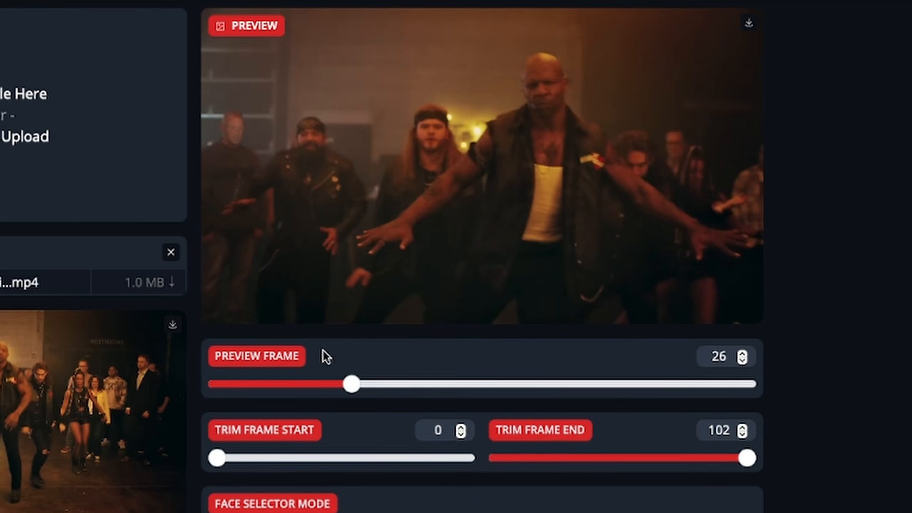
{"action": "left_click_drag", "start_coordinate": [352, 384], "coordinate": [336, 388]}
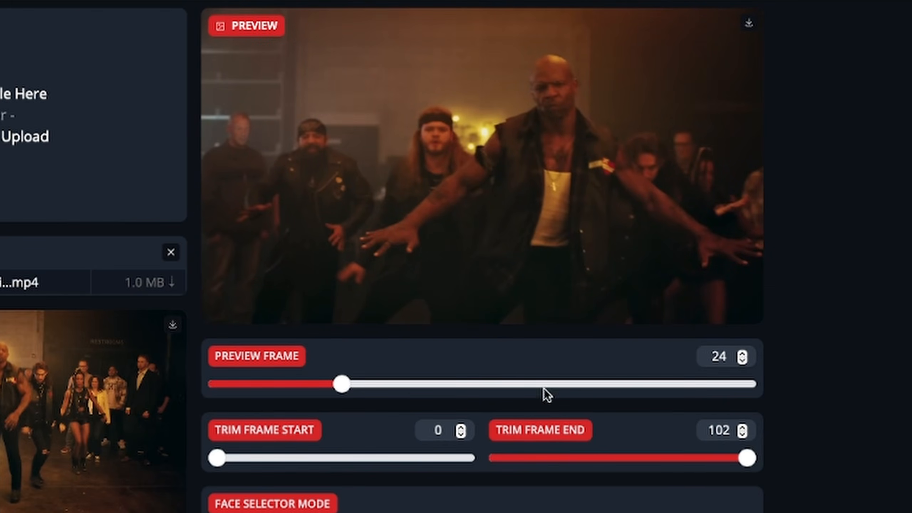
{"action": "left_click", "coordinate": [424, 384]}
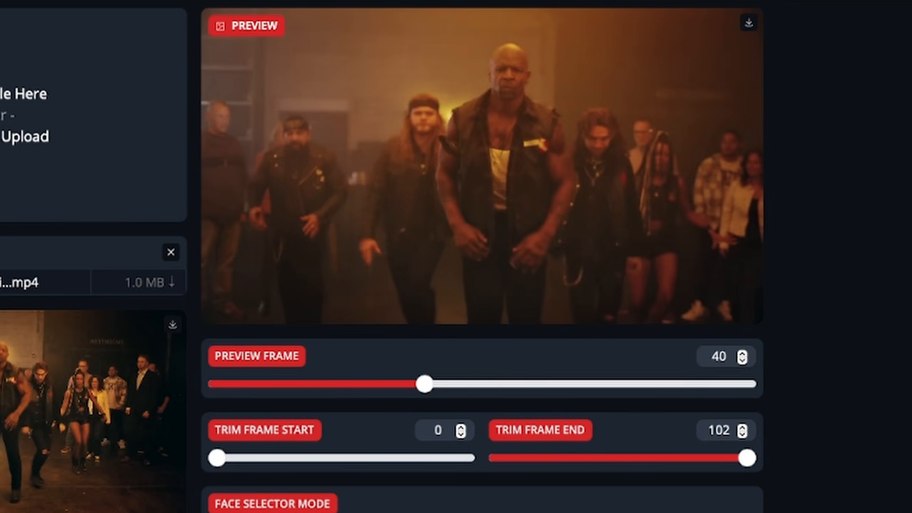
- Trim the target video to start at frame 24 and end at frame 40
{"action": "double_click", "coordinate": [439, 430]}
{"action": "type", "text": "24"}
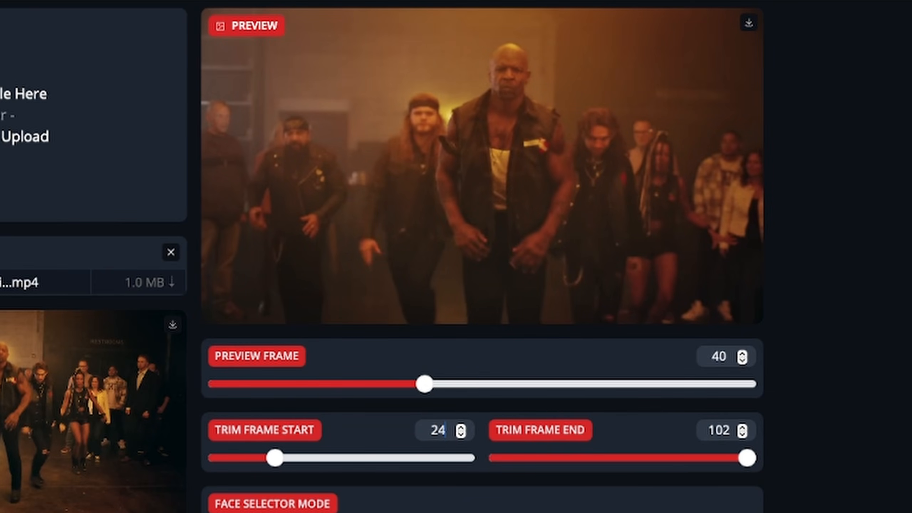
{"action": "double_click", "coordinate": [725, 431]}
{"action": "type", "text": "40"}
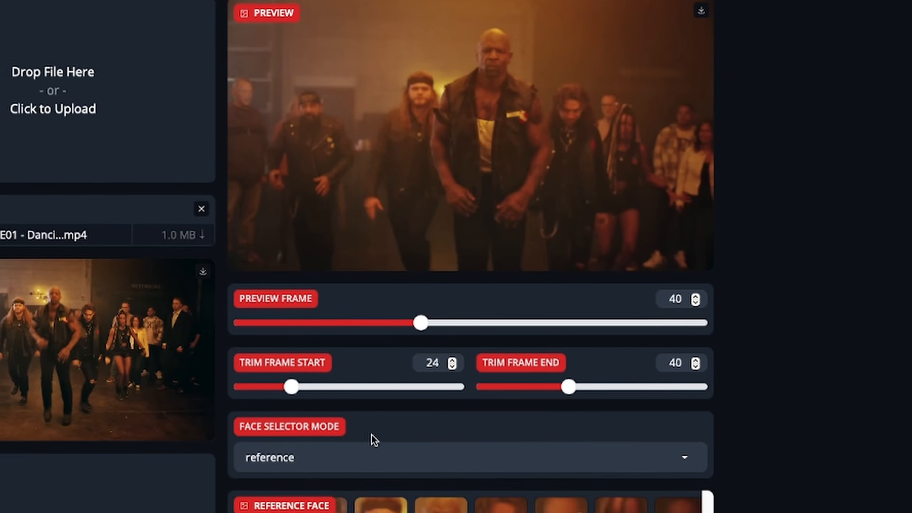
{"action": "left_click", "coordinate": [379, 455]}
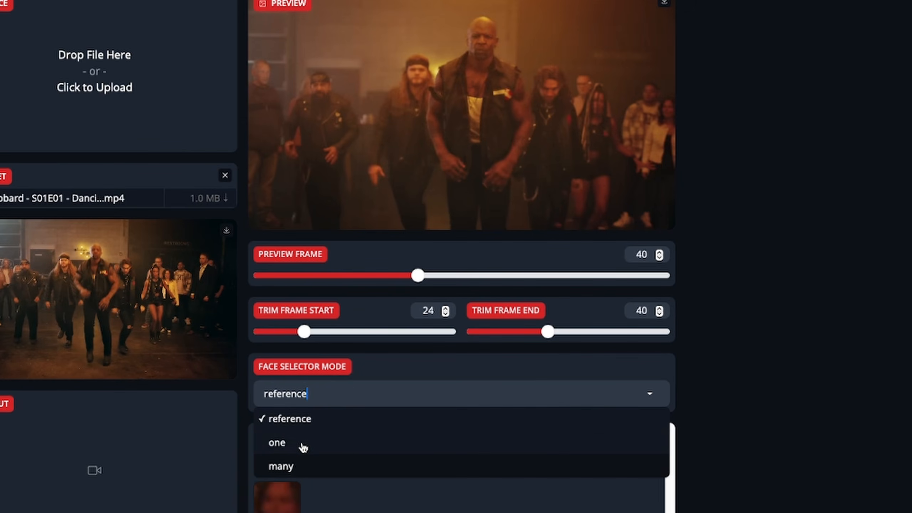
{"action": "left_click", "coordinate": [402, 380]}
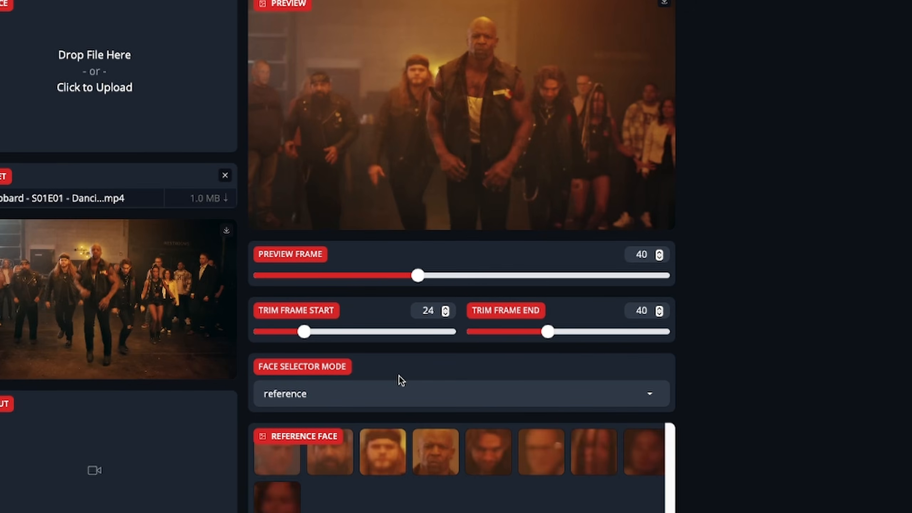
{"action": "scroll", "coordinate": [394, 363], "scroll_direction": "down", "scroll_amount": 1}
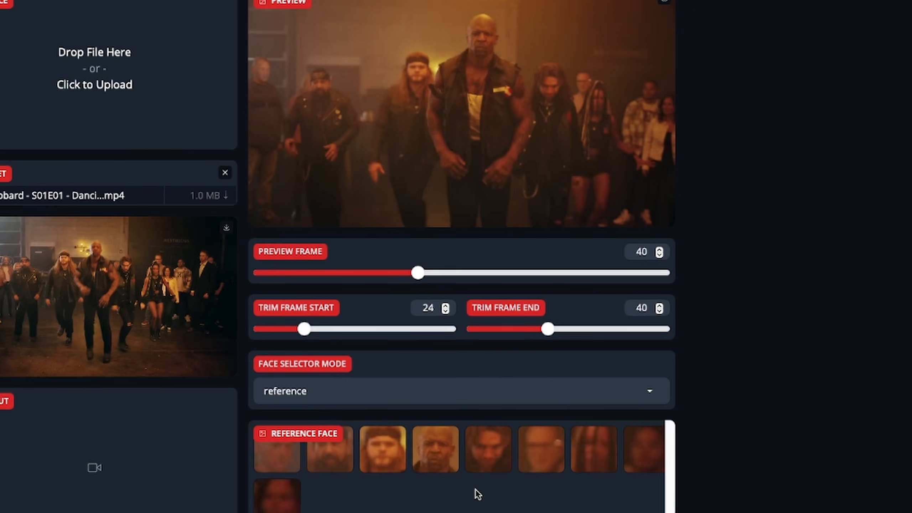
{"action": "scroll", "coordinate": [478, 494], "scroll_direction": "down", "scroll_amount": 1}
{"action": "scroll", "coordinate": [477, 495], "scroll_direction": "up", "scroll_amount": 1}
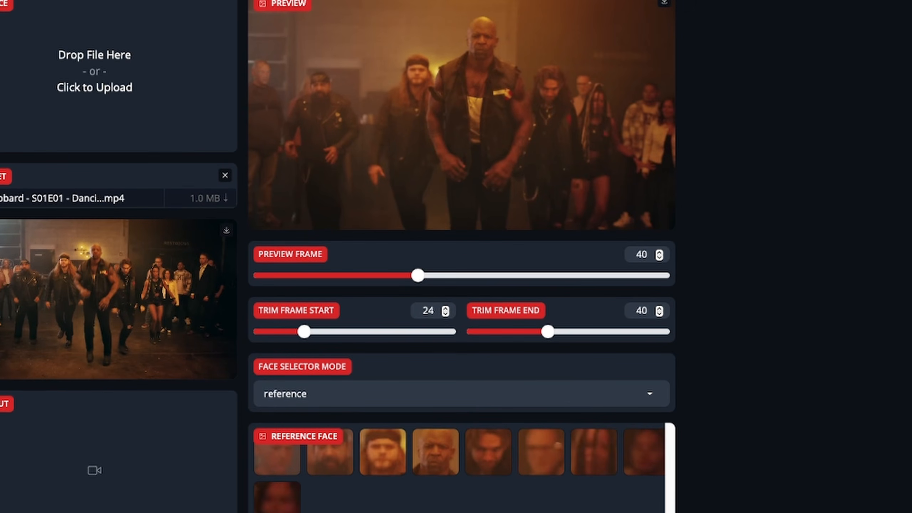
- Load the Robert Downey Jr.jpg portrait as the source and pick the bald man in front as the reference face
{"action": "left_click_drag", "start_coordinate": [203, 31], "coordinate": [137, 53]}
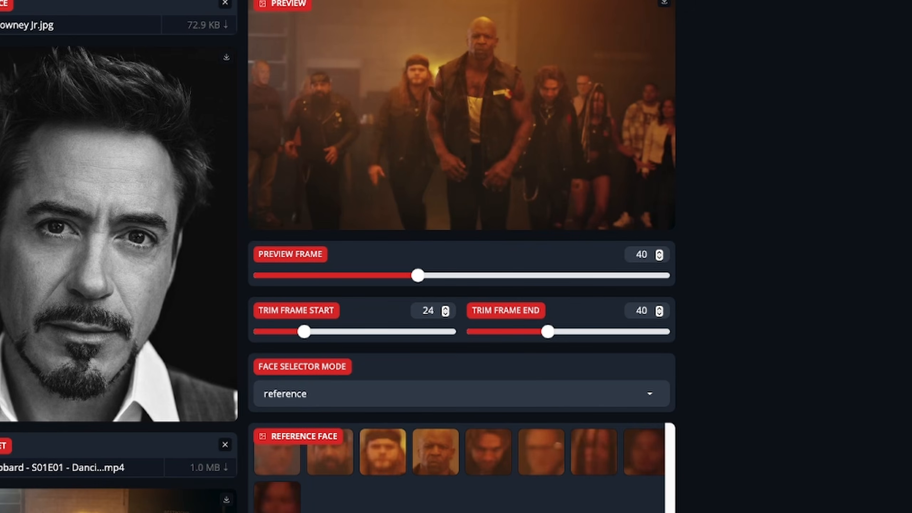
{"action": "left_click", "coordinate": [431, 451]}
- Set the reference face distance to 0.15 and switch the face selector mode to one
{"action": "scroll", "coordinate": [832, 480], "scroll_direction": "up", "scroll_amount": 1}
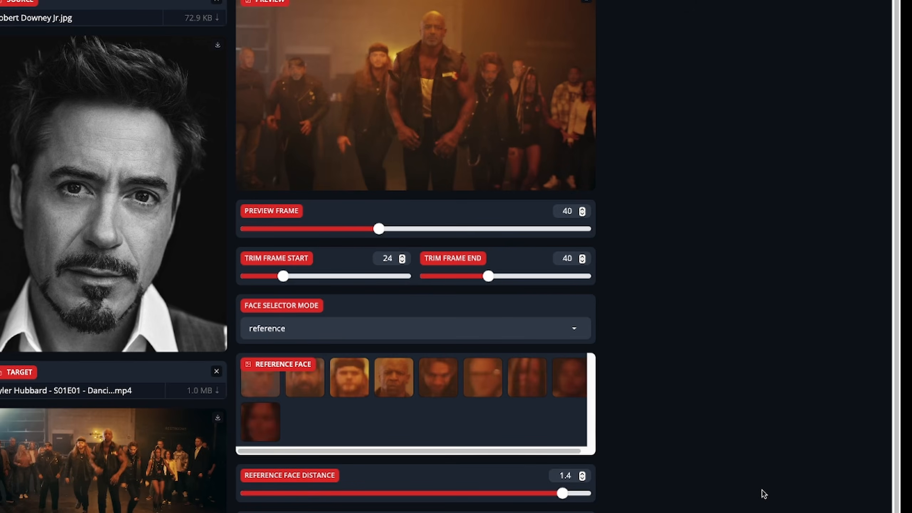
{"action": "left_click", "coordinate": [280, 494]}
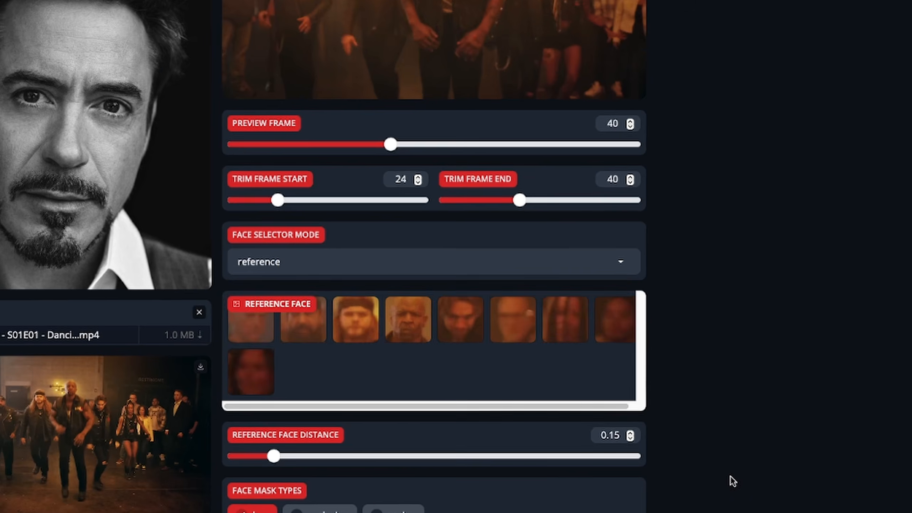
{"action": "left_click", "coordinate": [336, 326]}
{"action": "left_click", "coordinate": [252, 288]}
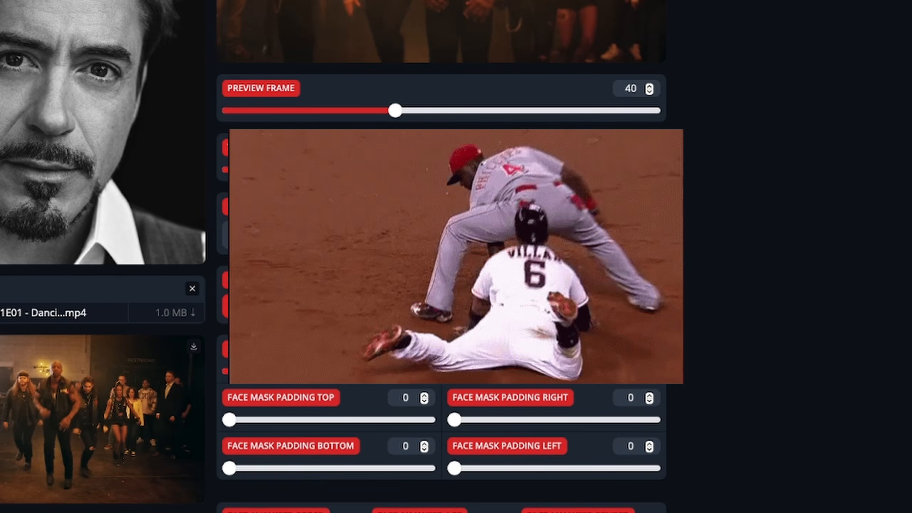
- Review the available face analyser order options while keeping left-right selected
{"action": "scroll", "coordinate": [333, 256], "scroll_direction": "down", "scroll_amount": 5}
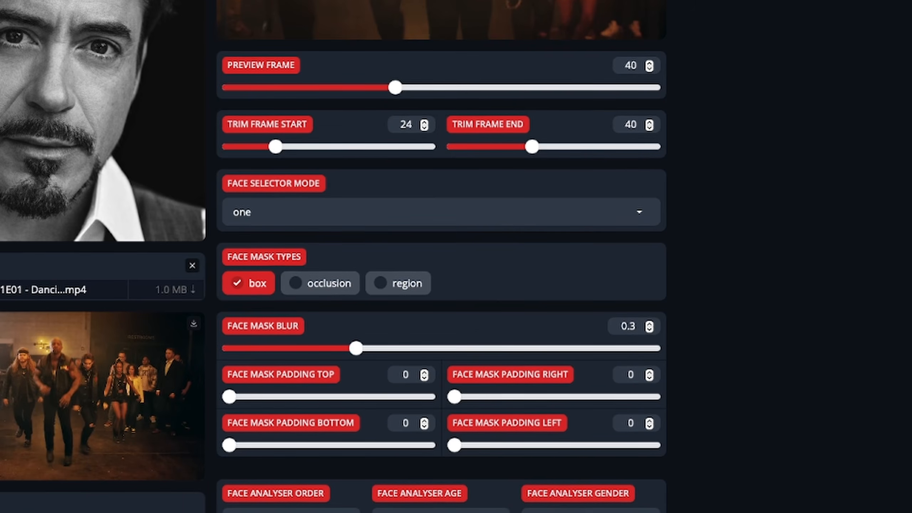
{"action": "scroll", "coordinate": [515, 351], "scroll_direction": "down", "scroll_amount": 3}
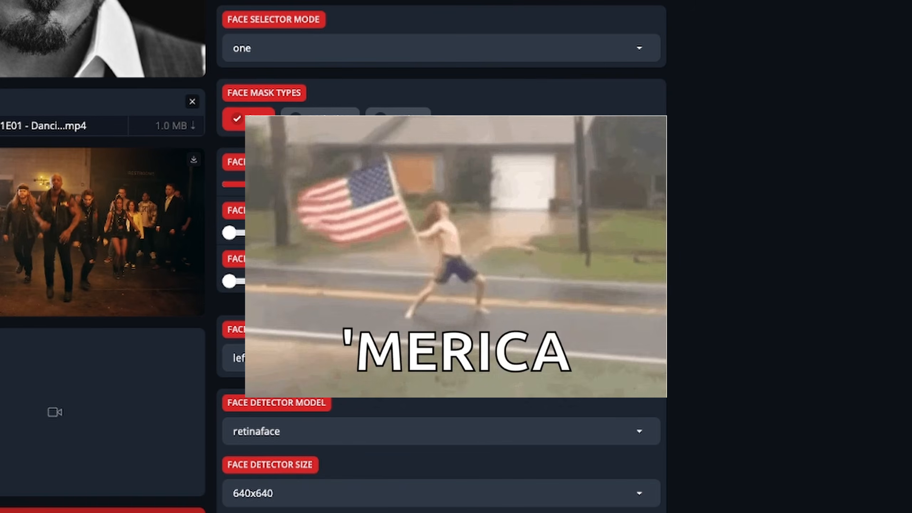
{"action": "scroll", "coordinate": [879, 253], "scroll_direction": "down", "scroll_amount": 1}
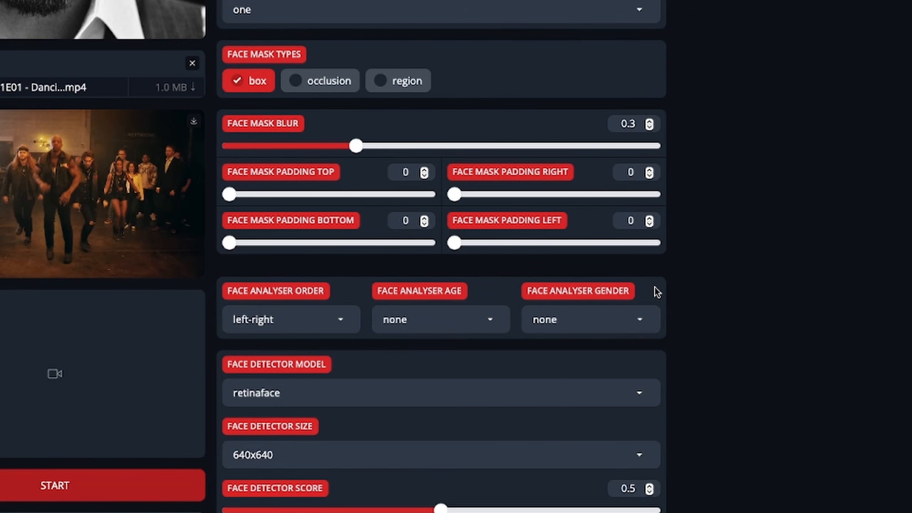
{"action": "left_click", "coordinate": [341, 320]}
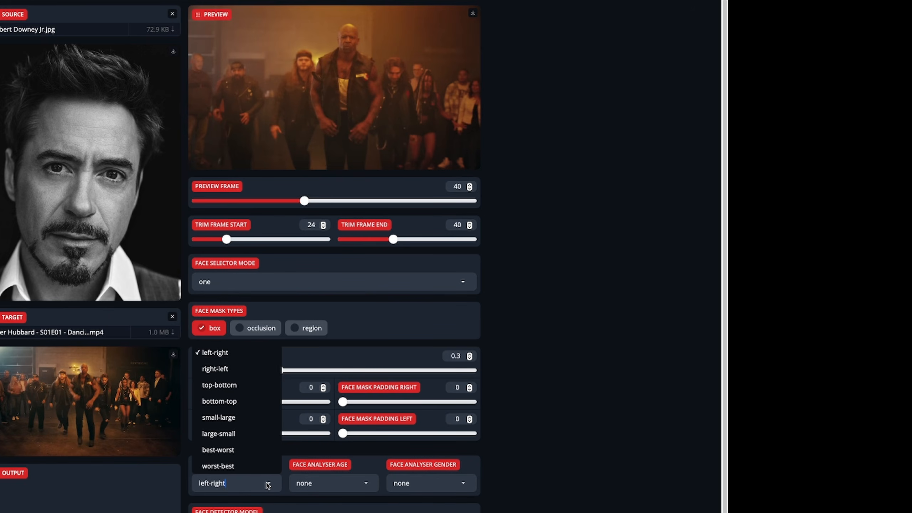
{"action": "left_click", "coordinate": [268, 485]}
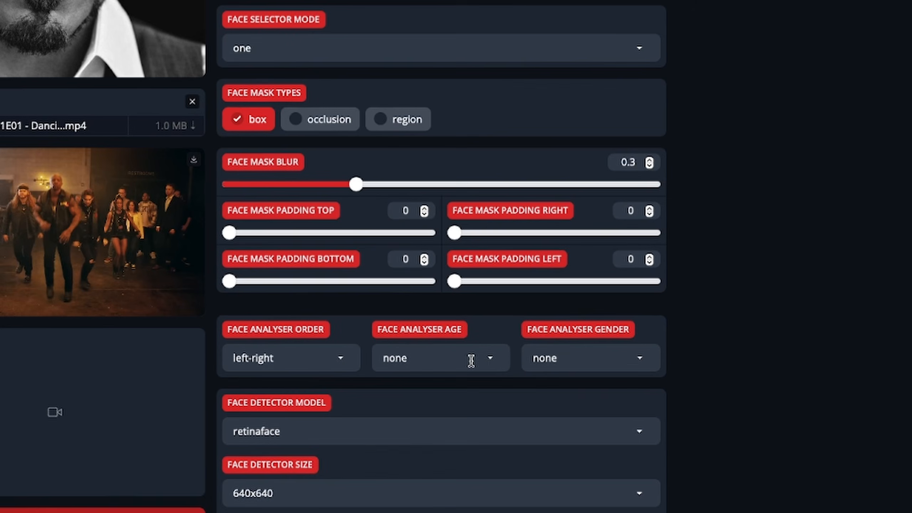
- Set the face analyser age to adult and switch the face selector mode to reference
{"action": "left_click", "coordinate": [493, 361]}
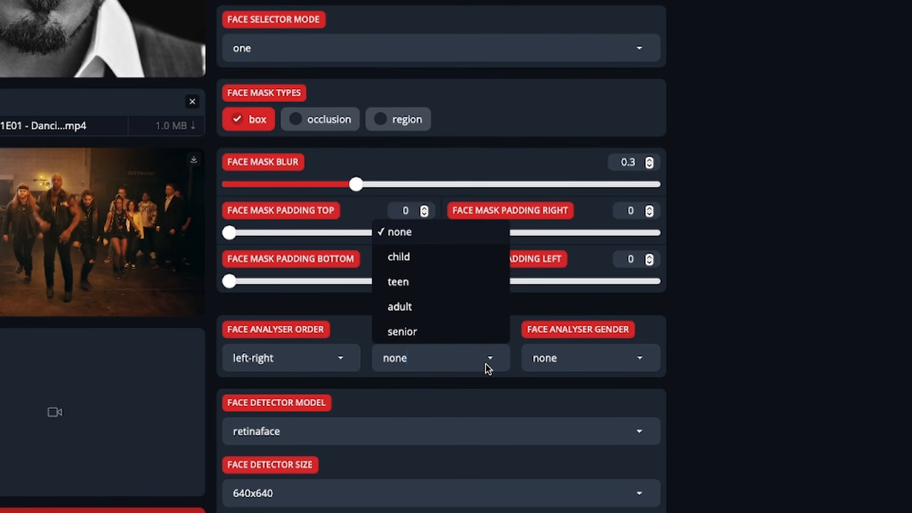
{"action": "left_click", "coordinate": [399, 306]}
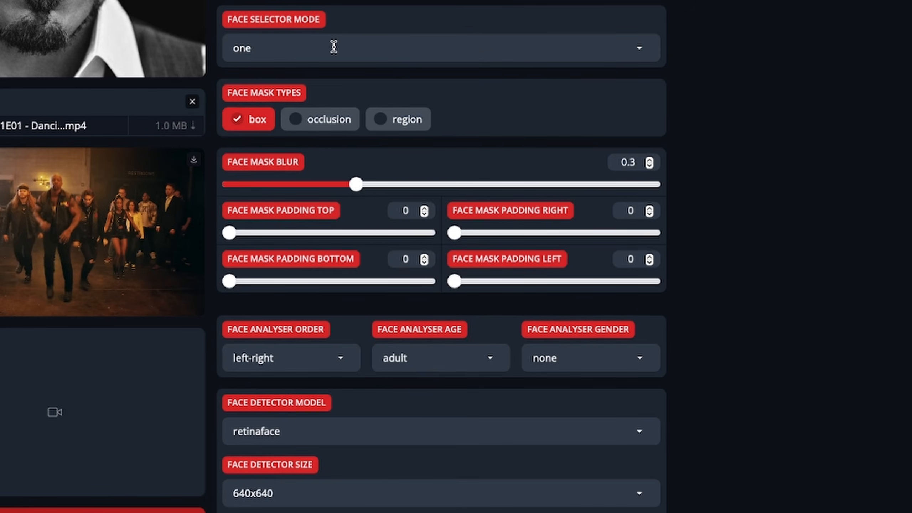
{"action": "left_click", "coordinate": [330, 45]}
{"action": "left_click", "coordinate": [288, 76]}
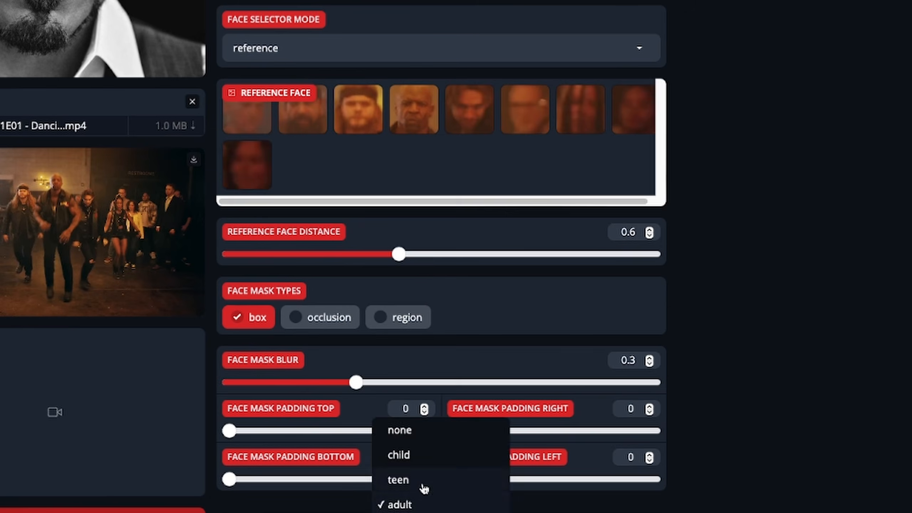
- Try another face analyser age on the reference faces and return the setting to adult
{"action": "scroll", "coordinate": [441, 324], "scroll_direction": "down", "scroll_amount": 2}
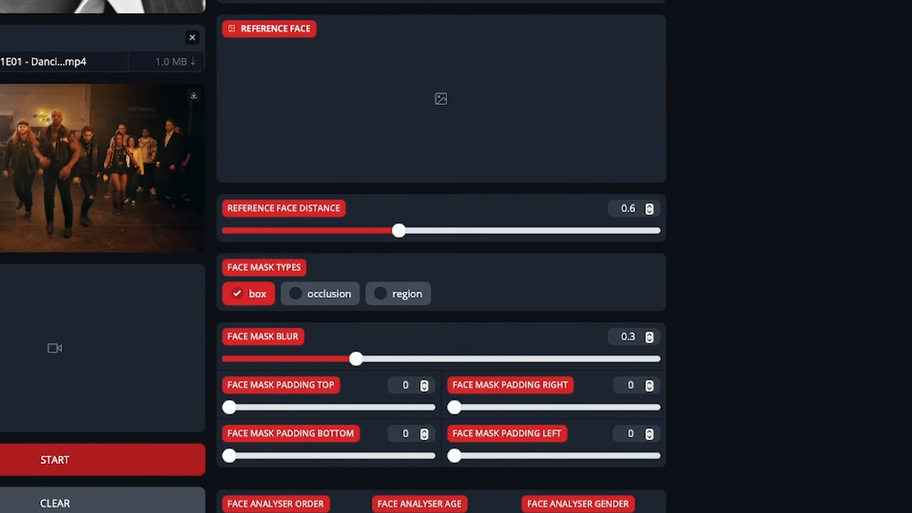
{"action": "left_click", "coordinate": [424, 512]}
{"action": "left_click", "coordinate": [424, 508]}
{"action": "left_click", "coordinate": [424, 484]}
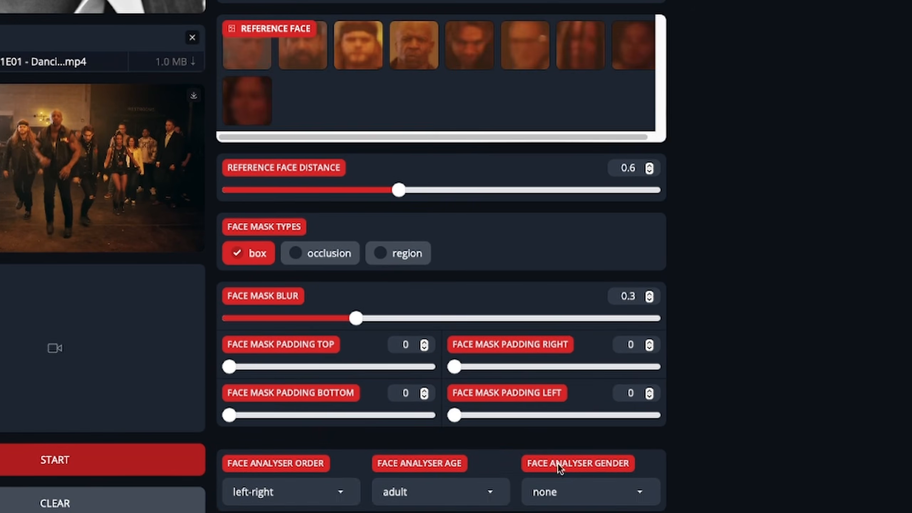
- Switch the face selector mode to one and review the face analyser gender options
{"action": "scroll", "coordinate": [804, 400], "scroll_direction": "up", "scroll_amount": 2}
{"action": "left_click", "coordinate": [282, 48]}
{"action": "left_click", "coordinate": [247, 99]}
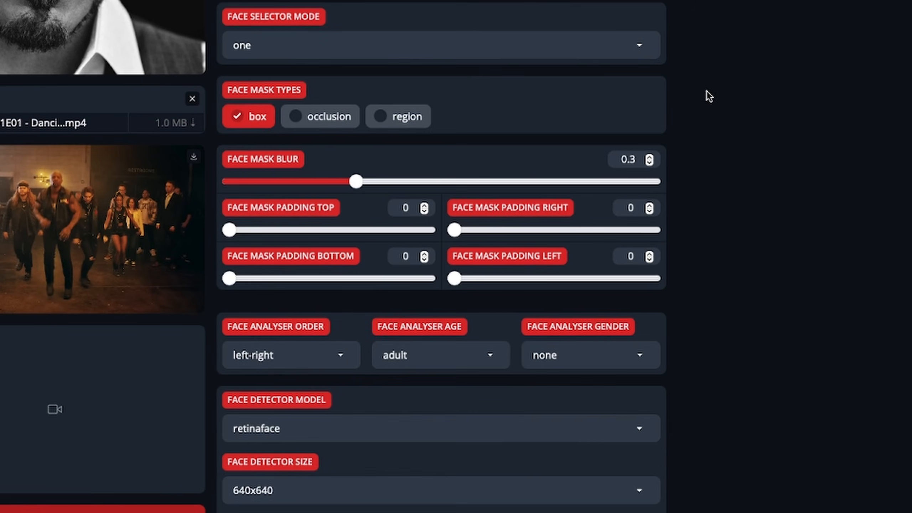
{"action": "scroll", "coordinate": [601, 318], "scroll_direction": "down", "scroll_amount": 1}
{"action": "left_click", "coordinate": [618, 364]}
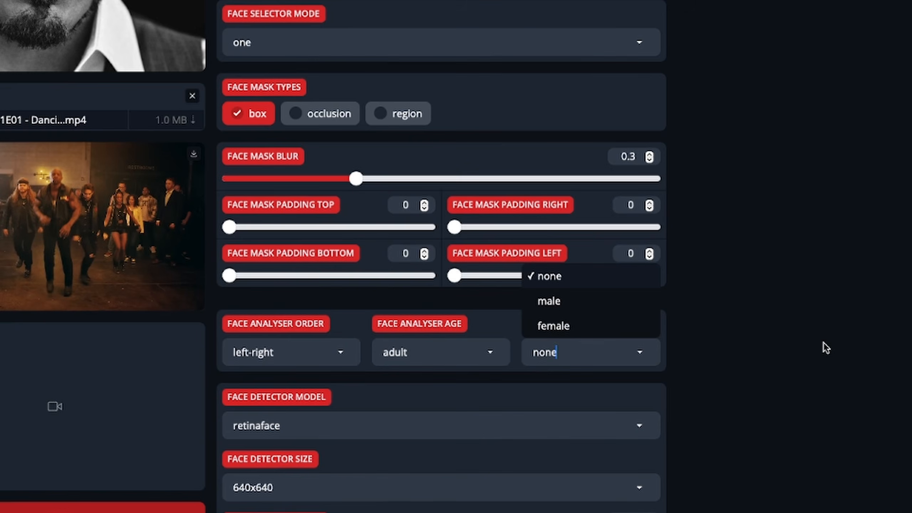
{"action": "left_click", "coordinate": [289, 32]}
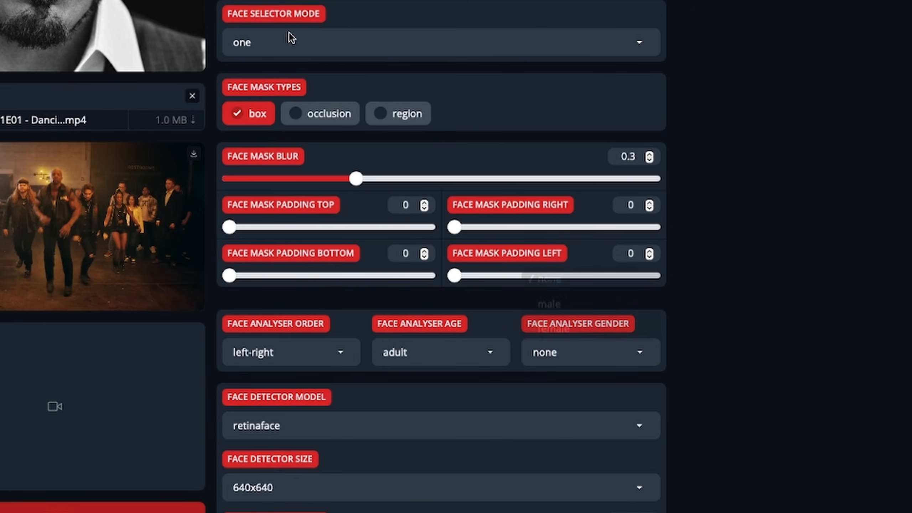
- Switch the face selector mode to reference and set the face analyser gender to male
{"action": "left_click", "coordinate": [291, 38]}
{"action": "left_click", "coordinate": [295, 67]}
{"action": "scroll", "coordinate": [572, 481], "scroll_direction": "down", "scroll_amount": 2}
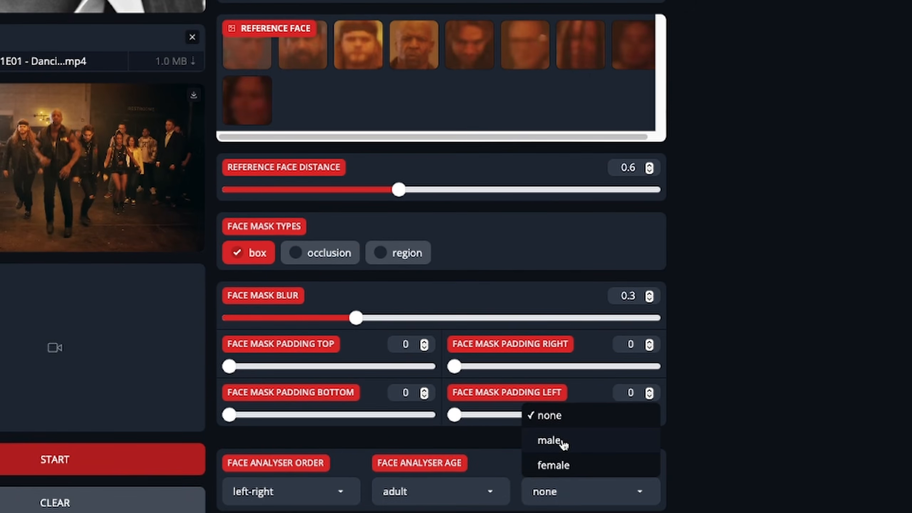
{"action": "left_click", "coordinate": [563, 444]}
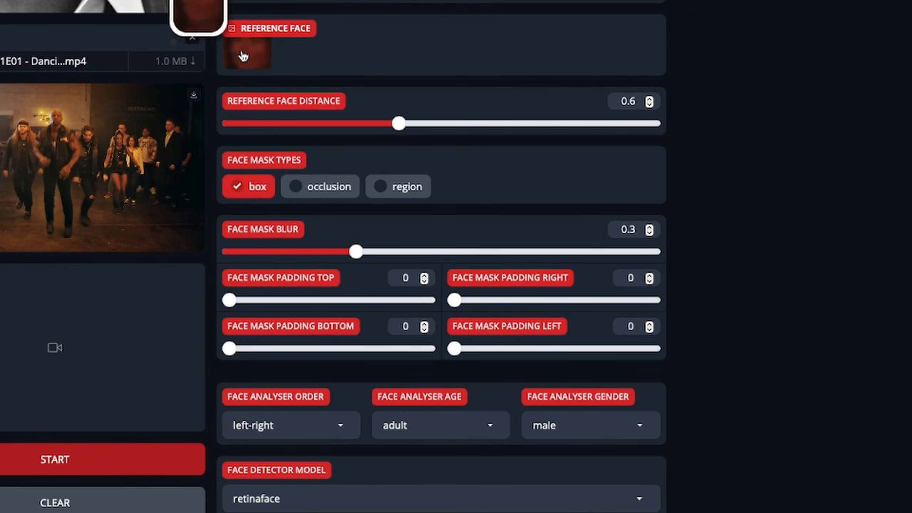
- Try the female face analyser gender and switch the face selector mode to many
{"action": "left_click", "coordinate": [579, 428]}
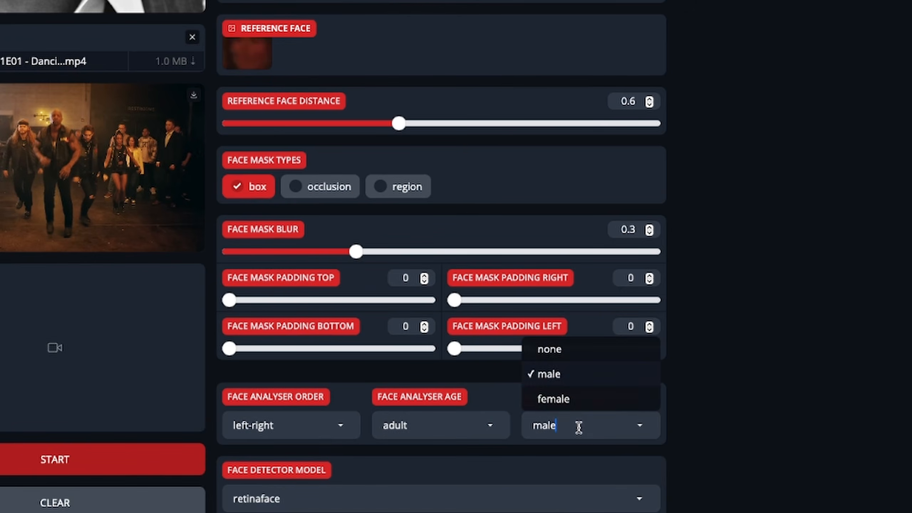
{"action": "left_click", "coordinate": [562, 403]}
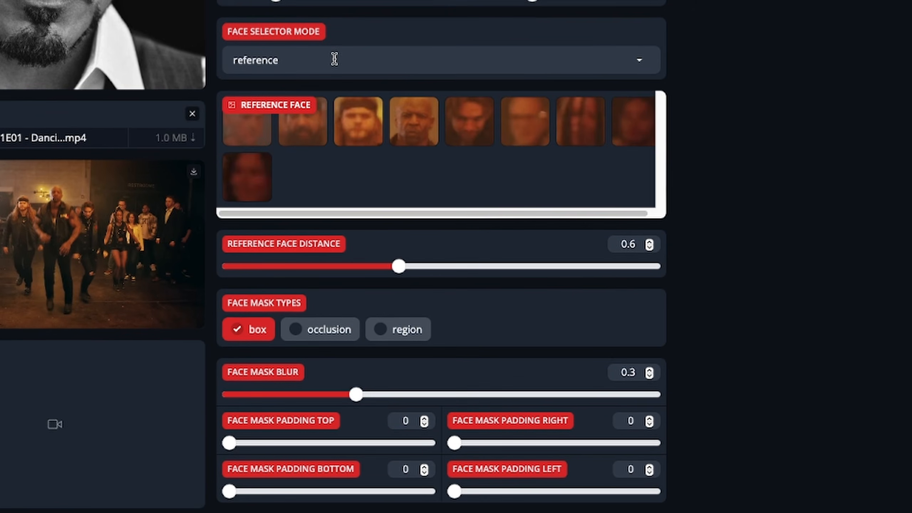
{"action": "left_click", "coordinate": [334, 58]}
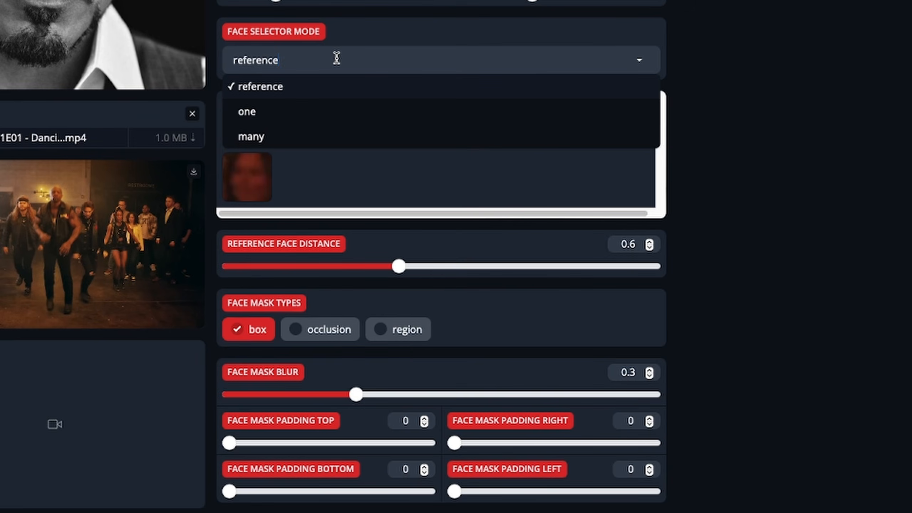
{"action": "left_click", "coordinate": [251, 136]}
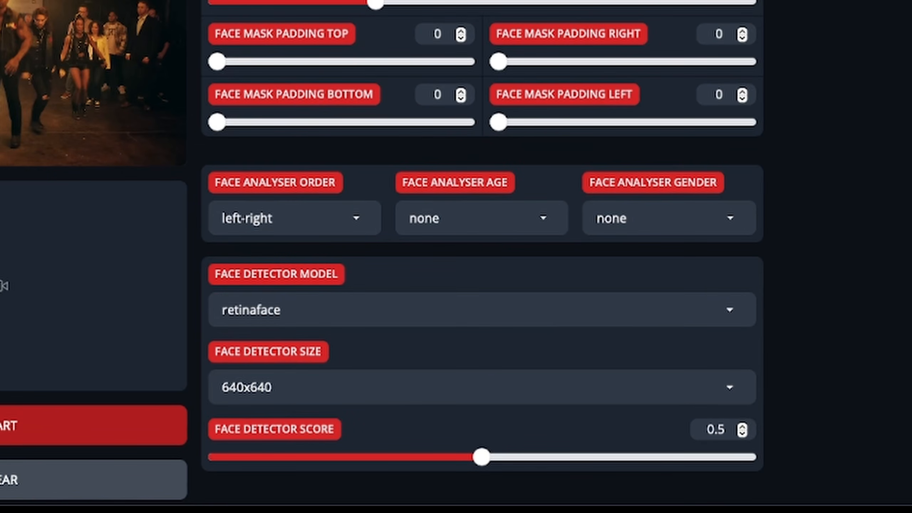
- Set the face detector size to 480x480 with the retinaface model
{"action": "scroll", "coordinate": [482, 257], "scroll_direction": "down", "scroll_amount": 1}
{"action": "scroll", "coordinate": [483, 256], "scroll_direction": "up", "scroll_amount": 1}
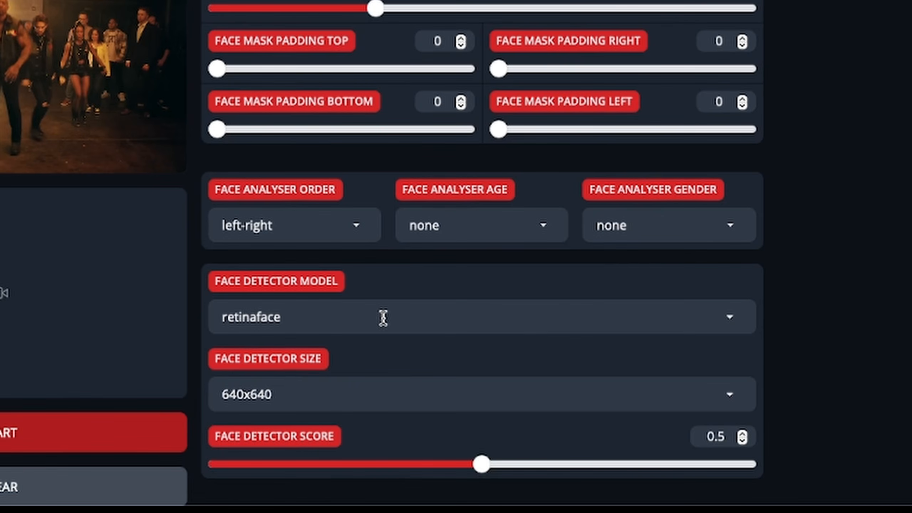
{"action": "left_click", "coordinate": [361, 386]}
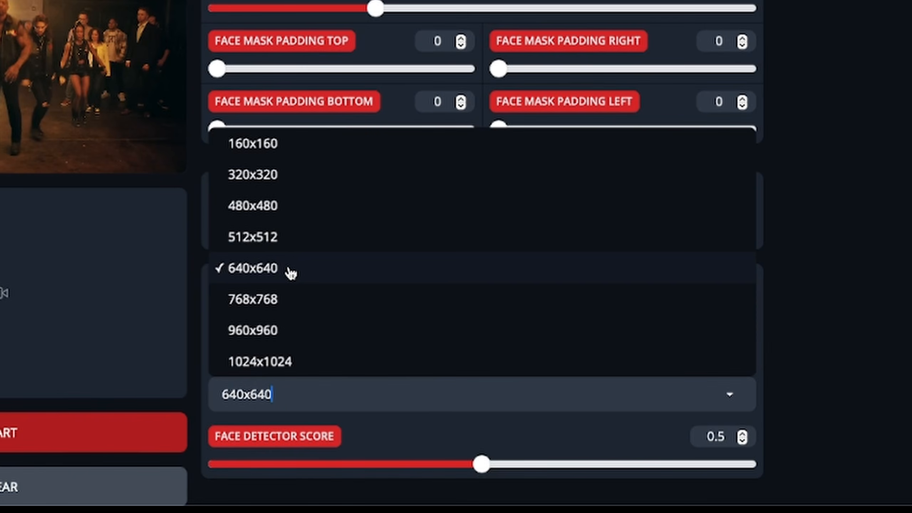
{"action": "left_click", "coordinate": [306, 205]}
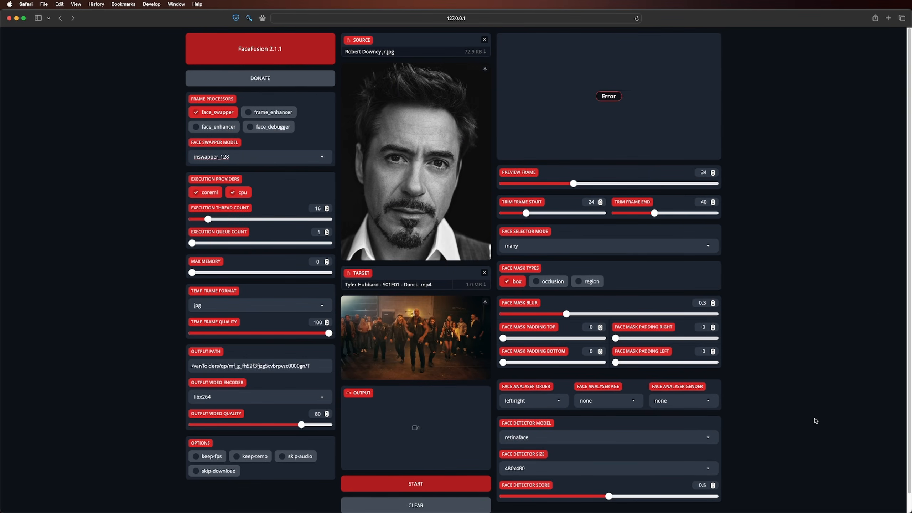
- Switch the face detector model to yunet, trying a detector size of 1024x1024 before settling on 480x480
{"action": "left_click", "coordinate": [565, 472]}
{"action": "left_click", "coordinate": [566, 458]}
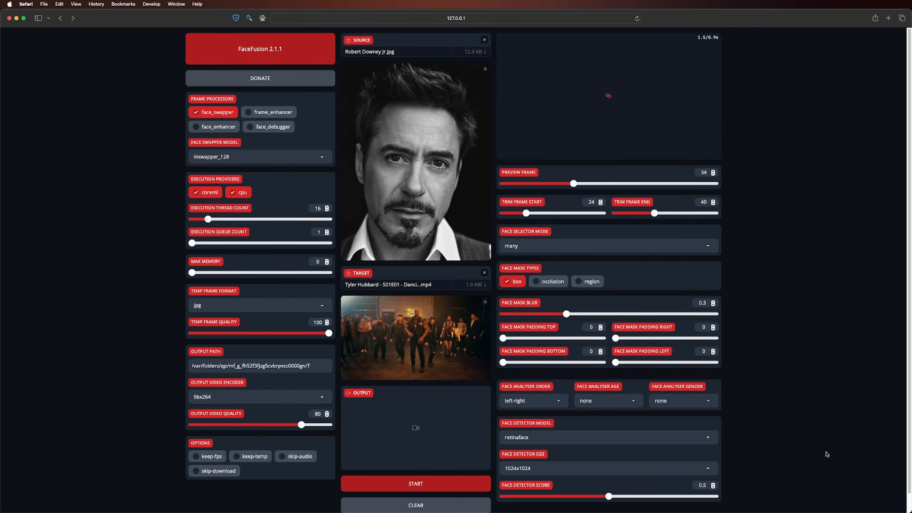
{"action": "left_click", "coordinate": [540, 439]}
{"action": "left_click", "coordinate": [532, 425]}
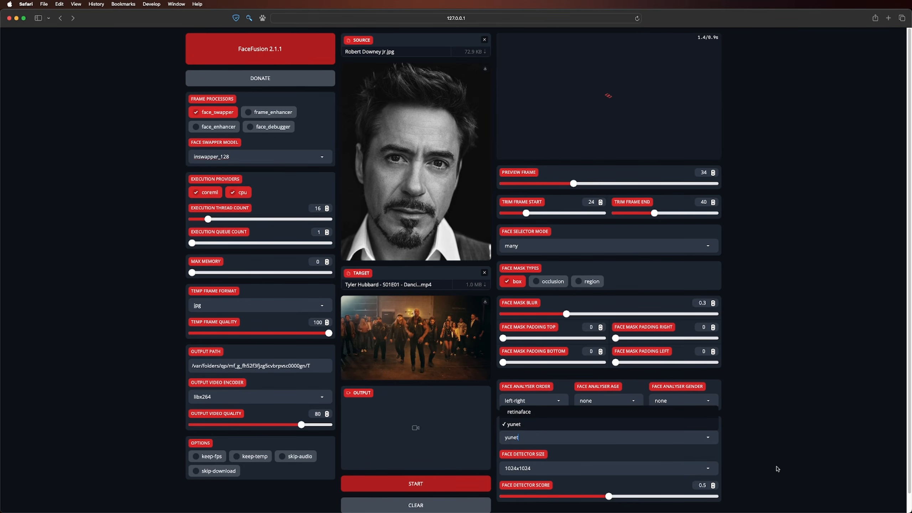
{"action": "left_click", "coordinate": [595, 466]}
{"action": "left_click", "coordinate": [566, 435]}
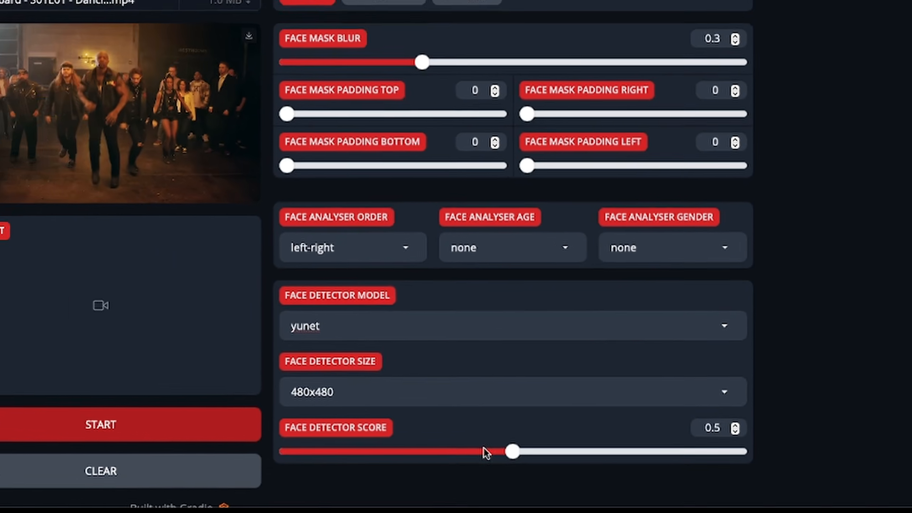
- Lower the face detector score to 0.3 and switch the face selector mode to reference
{"action": "left_click_drag", "start_coordinate": [482, 440], "coordinate": [373, 441]}
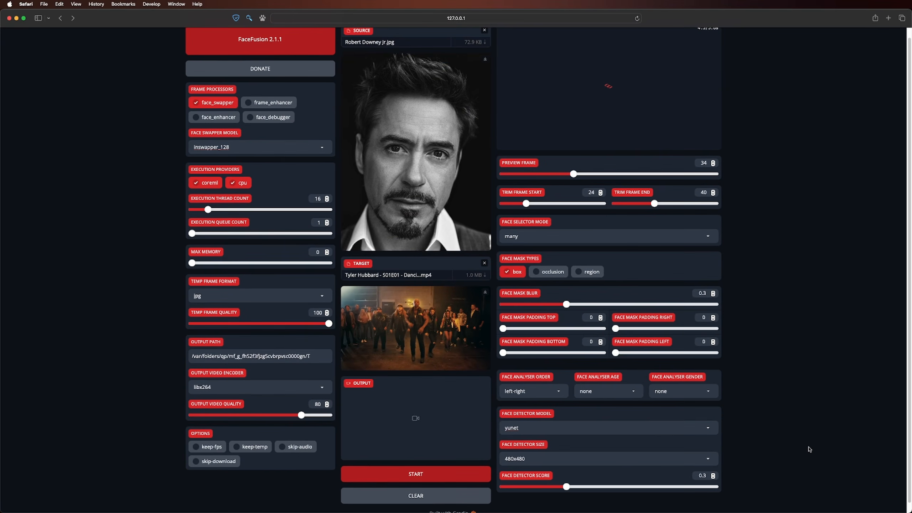
{"action": "left_click", "coordinate": [530, 236]}
{"action": "left_click", "coordinate": [519, 252]}
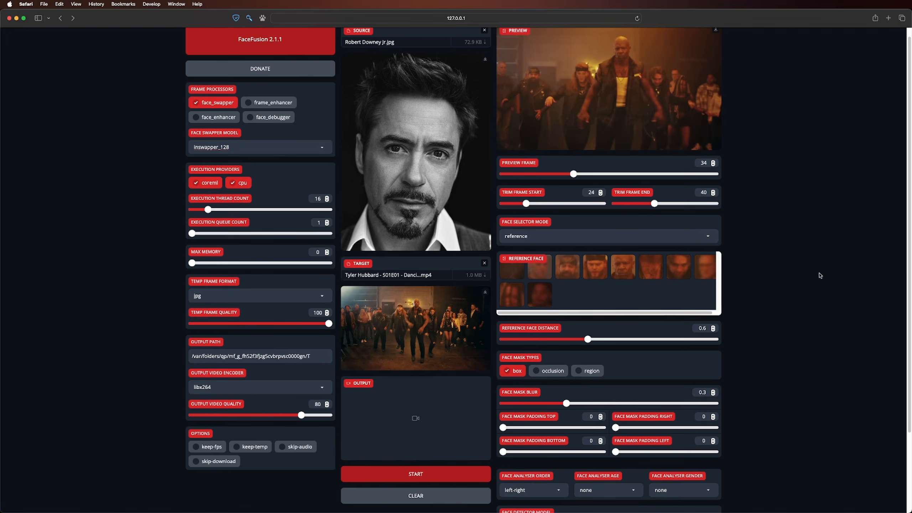
- Set the face detector score to 0.1 and raise it to 0.7 to compare the detected reference faces
{"action": "scroll", "coordinate": [658, 458], "scroll_direction": "down", "scroll_amount": 5}
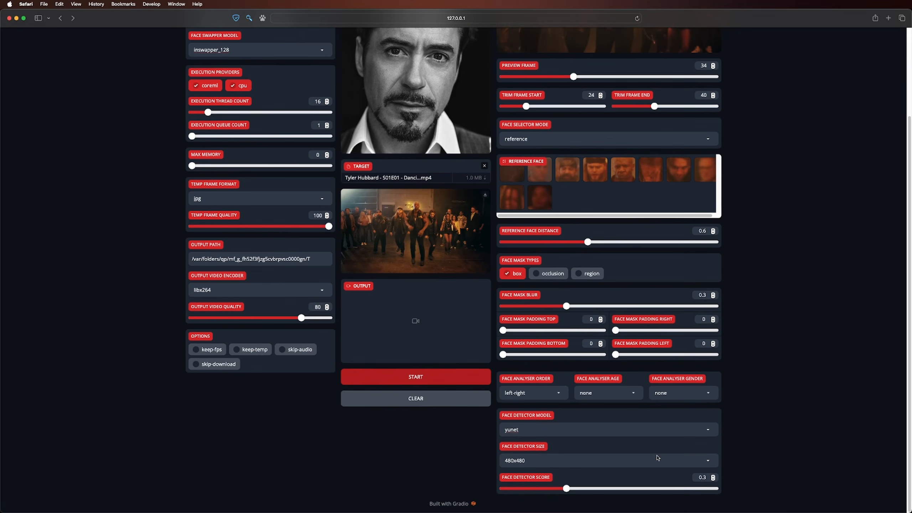
{"action": "left_click", "coordinate": [523, 487]}
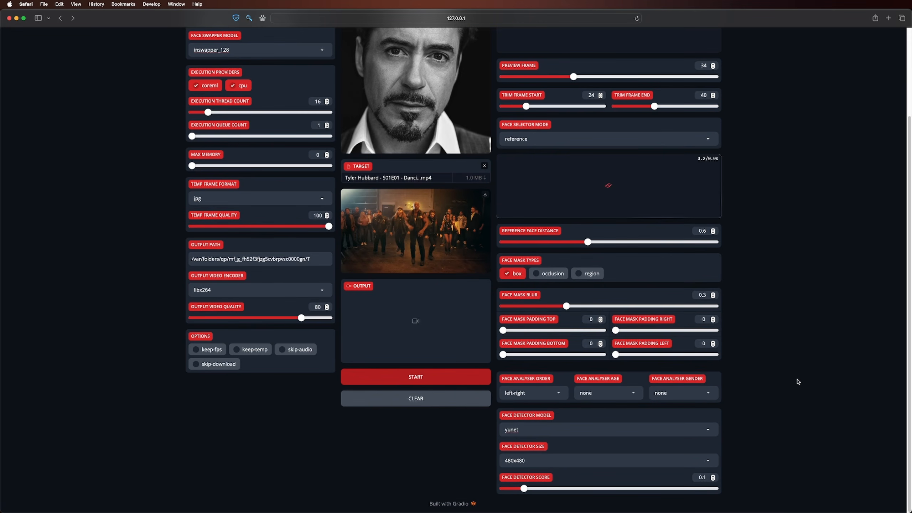
{"action": "scroll", "coordinate": [778, 373], "scroll_direction": "down", "scroll_amount": 1}
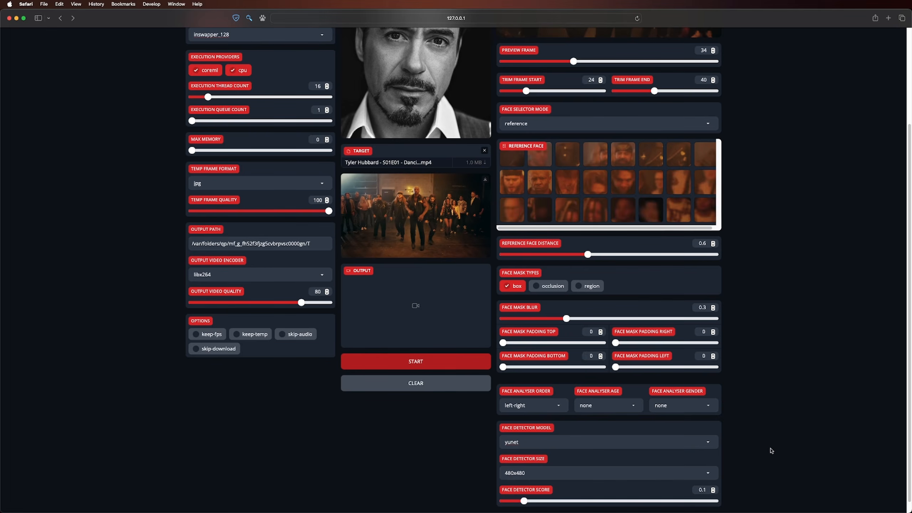
{"action": "left_click", "coordinate": [649, 502]}
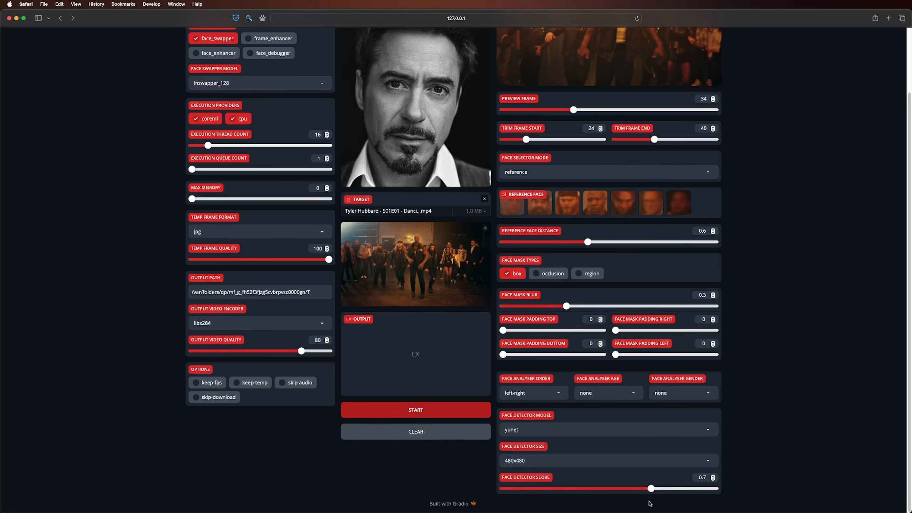
{"action": "scroll", "coordinate": [651, 504], "scroll_direction": "up", "scroll_amount": 1}
{"action": "left_click", "coordinate": [713, 495]}
- Open the list of available face swapper models
{"action": "scroll", "coordinate": [801, 463], "scroll_direction": "up", "scroll_amount": 3}
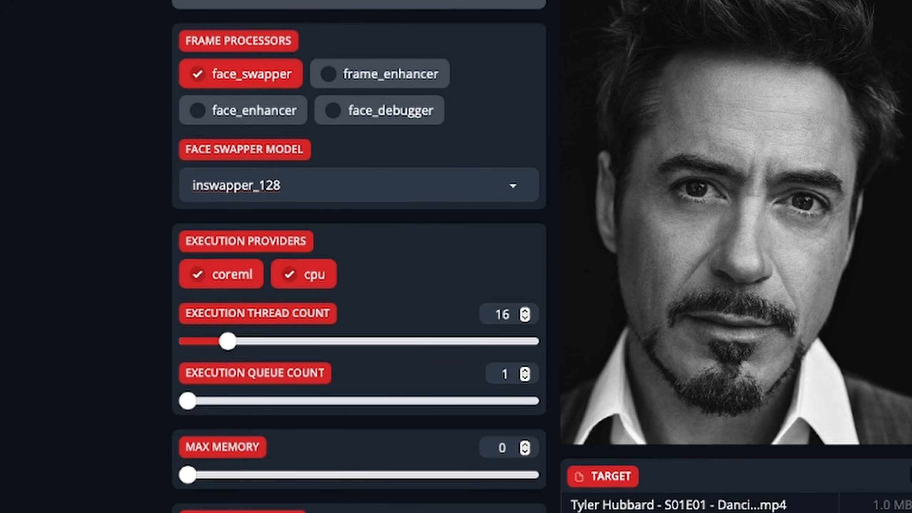
{"action": "left_click", "coordinate": [303, 188]}
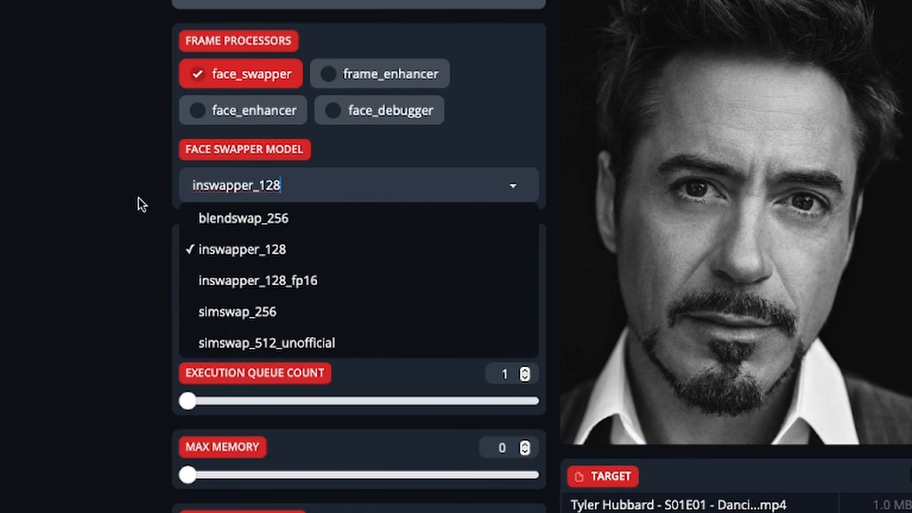
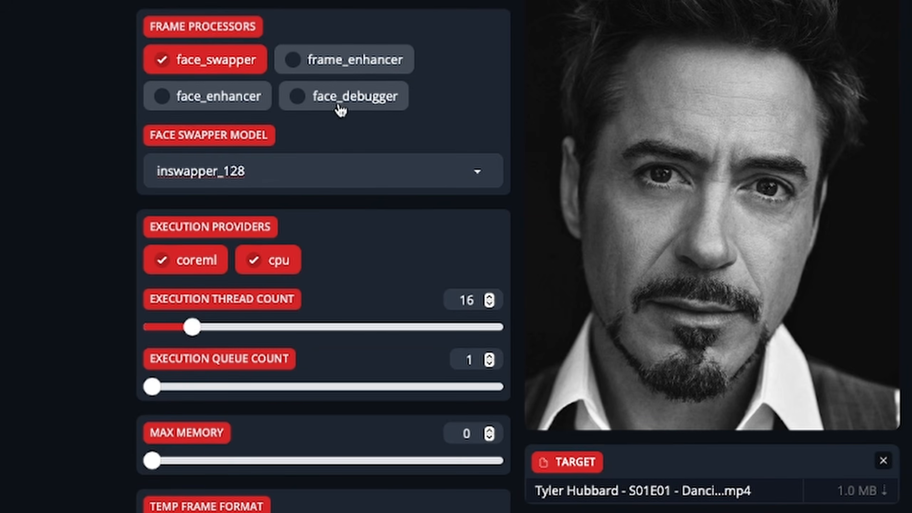
- Enable the face_debugger frame processor and load the dArtagnan drinking video as target with Olivia Holt.jpg as source
{"action": "left_click", "coordinate": [294, 95]}
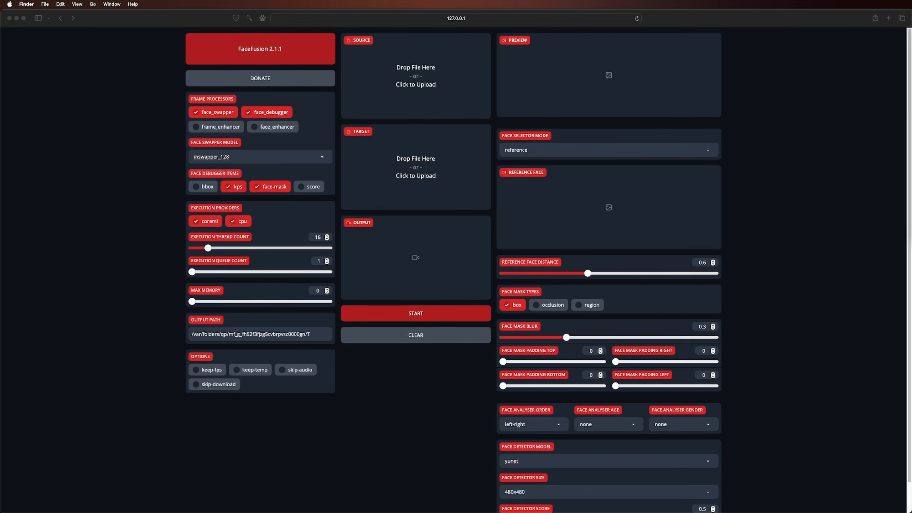
{"action": "left_click_drag", "start_coordinate": [609, 116], "coordinate": [424, 164]}
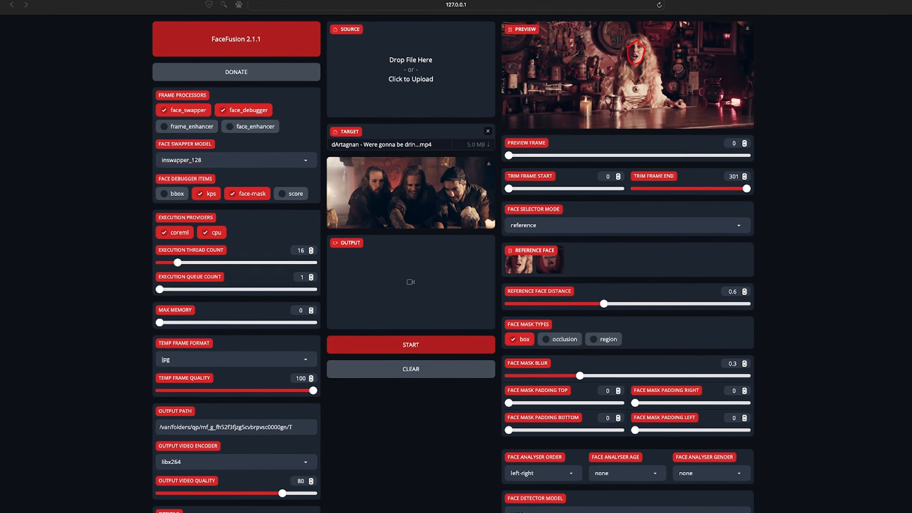
{"action": "left_click_drag", "start_coordinate": [609, 108], "coordinate": [419, 72]}
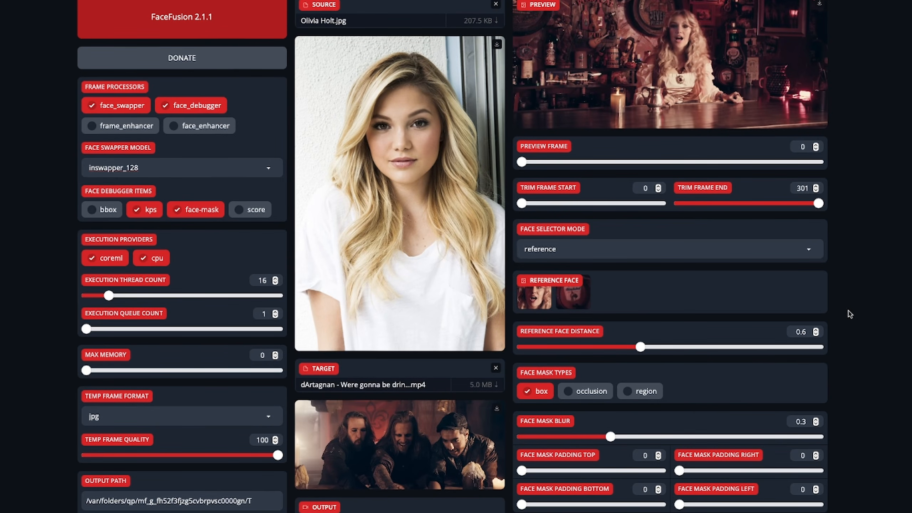
- Select the blonde woman as reference face, turn off the face-mask debugger item and preview frame 84
{"action": "left_click", "coordinate": [536, 300]}
{"action": "left_click", "coordinate": [202, 210]}
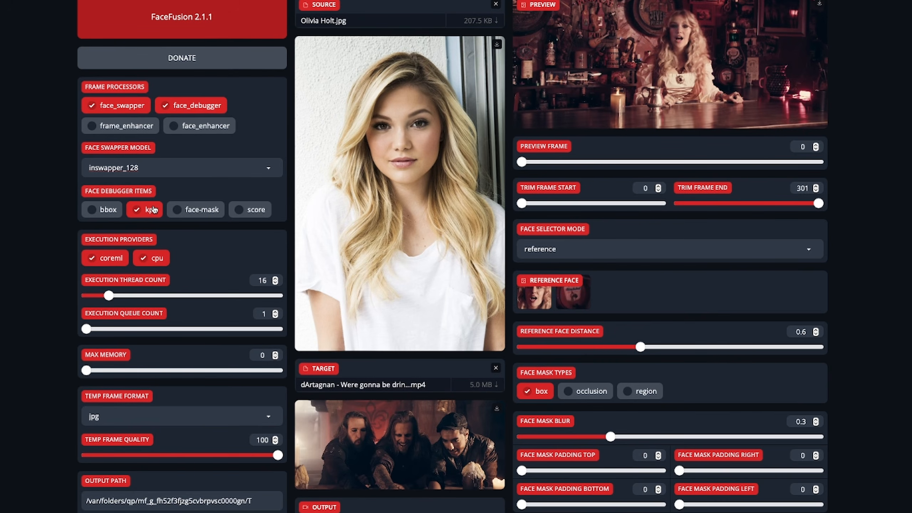
{"action": "left_click", "coordinate": [604, 162]}
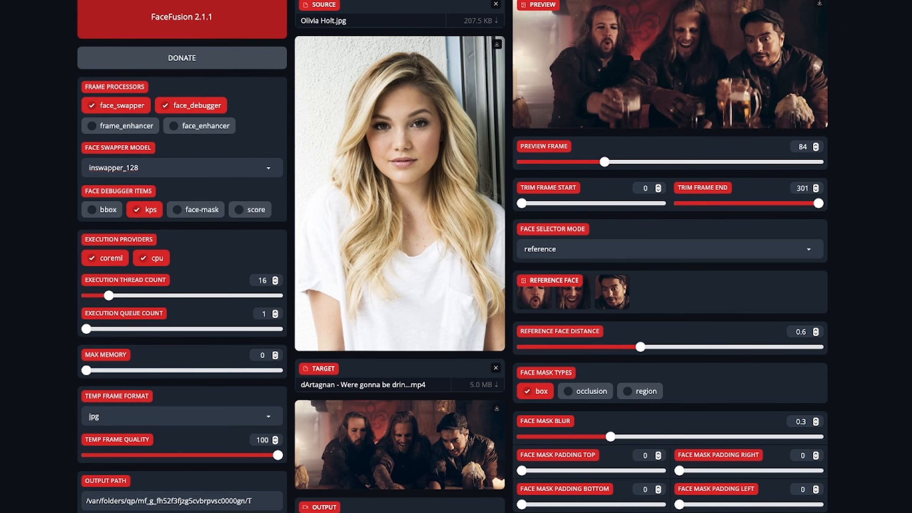
- Replace the source image with Steve Carell.jpg and enable the bbox debugger item
{"action": "left_click", "coordinate": [495, 4]}
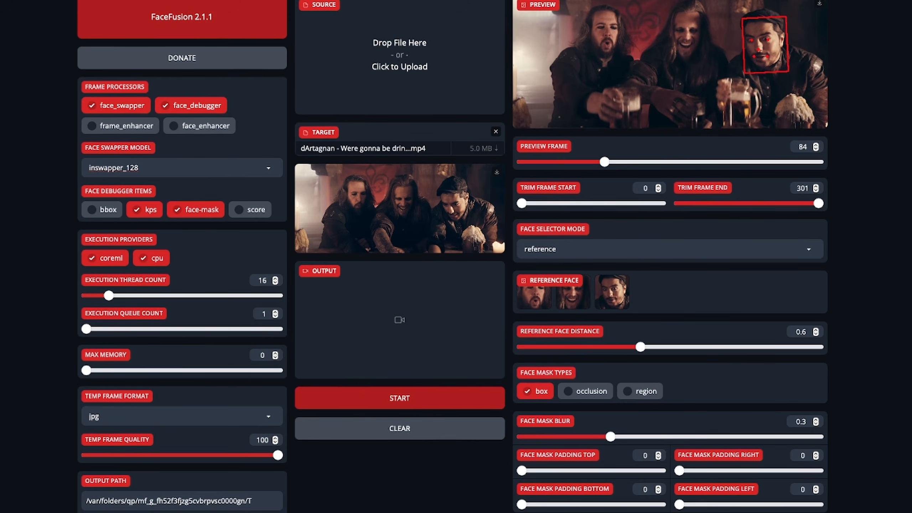
{"action": "left_click_drag", "start_coordinate": [911, 173], "coordinate": [424, 54]}
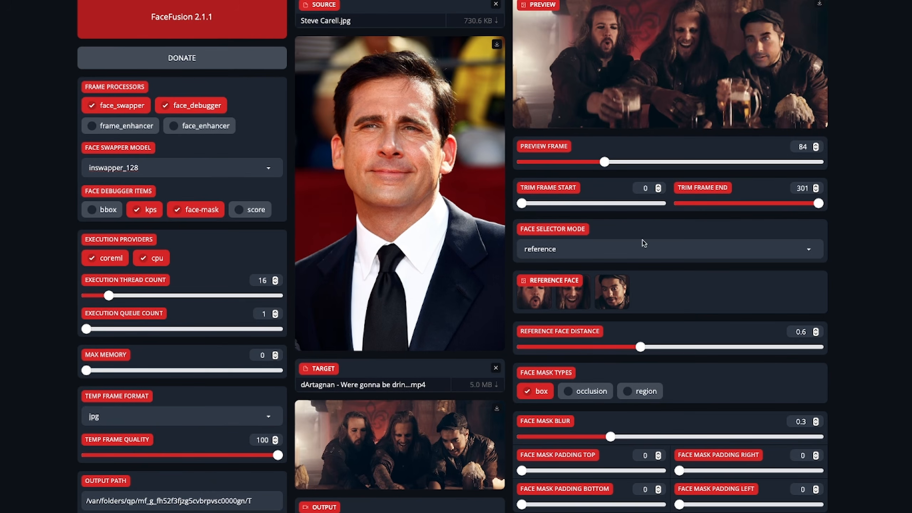
{"action": "left_click", "coordinate": [95, 210]}
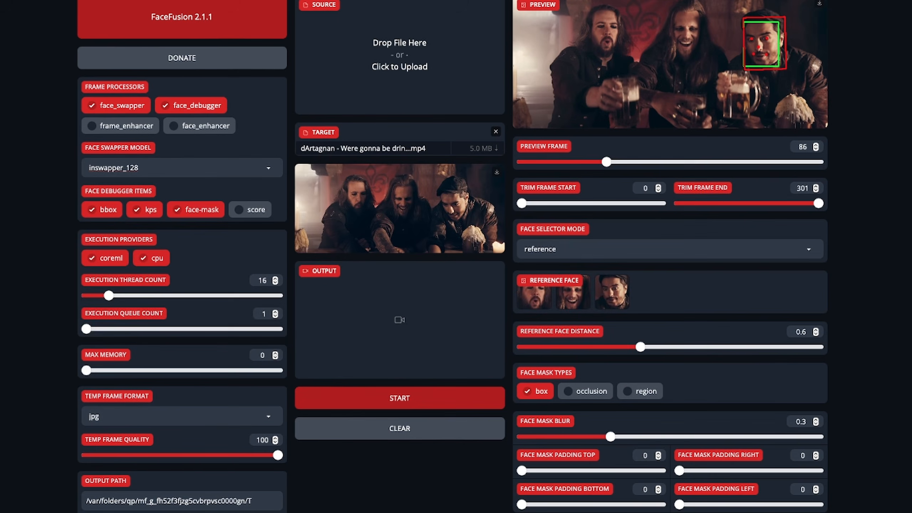
- Try Steve Carell.jpg and Michael J Fox.jpg as source images, removing each to compare the debugger overlay
{"action": "left_click_drag", "start_coordinate": [911, 172], "coordinate": [410, 62]}
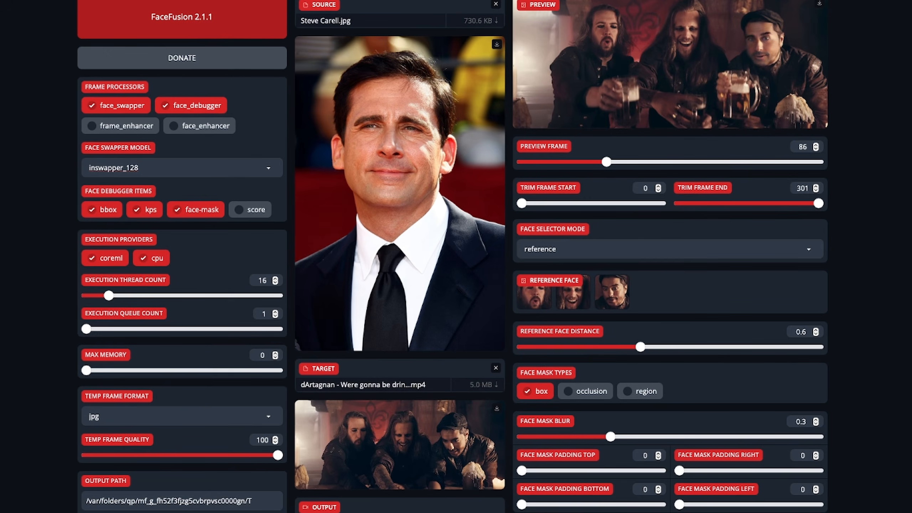
{"action": "left_click", "coordinate": [495, 5]}
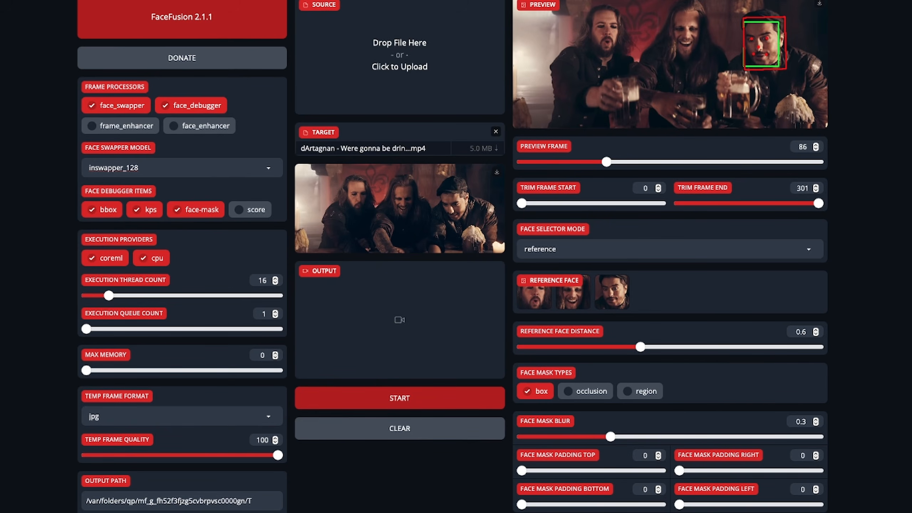
{"action": "left_click_drag", "start_coordinate": [881, 84], "coordinate": [399, 51]}
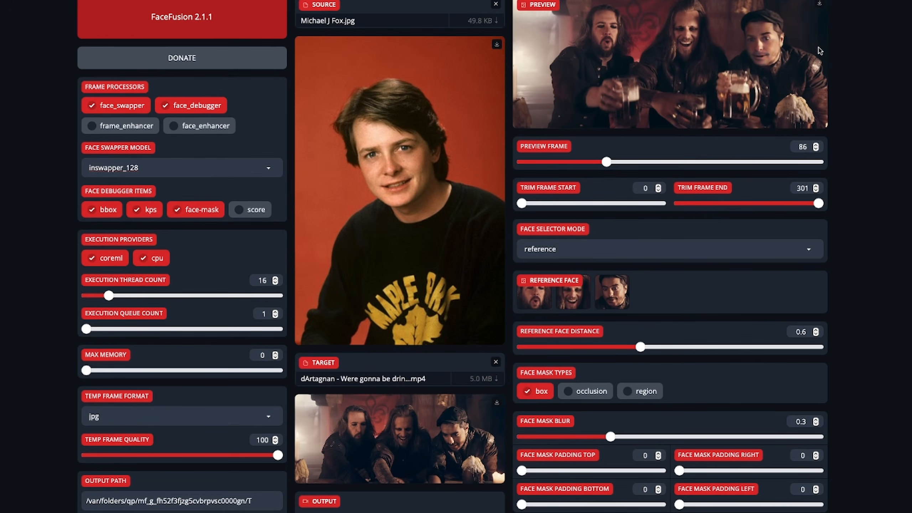
{"action": "left_click", "coordinate": [496, 4]}
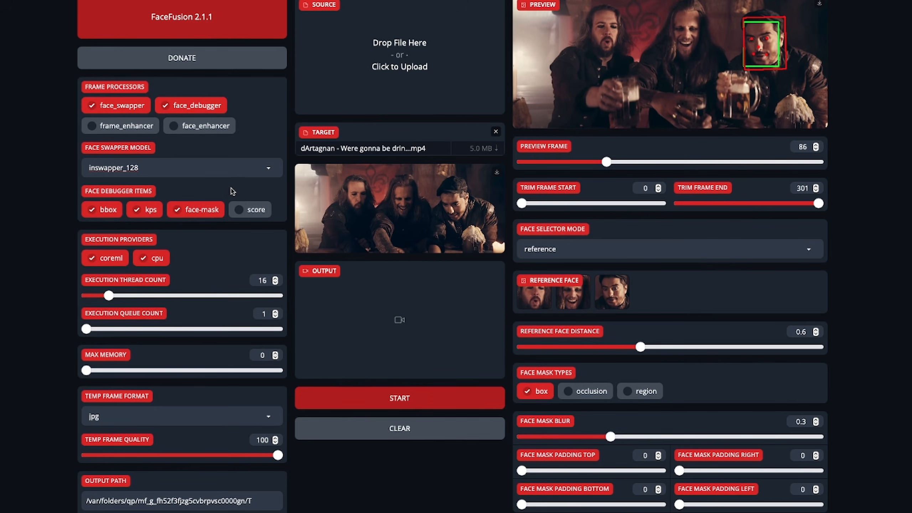
- Enable the score debugger item and raise the face detector score to 0.9 to check the detection in the preview
{"action": "left_click", "coordinate": [241, 212]}
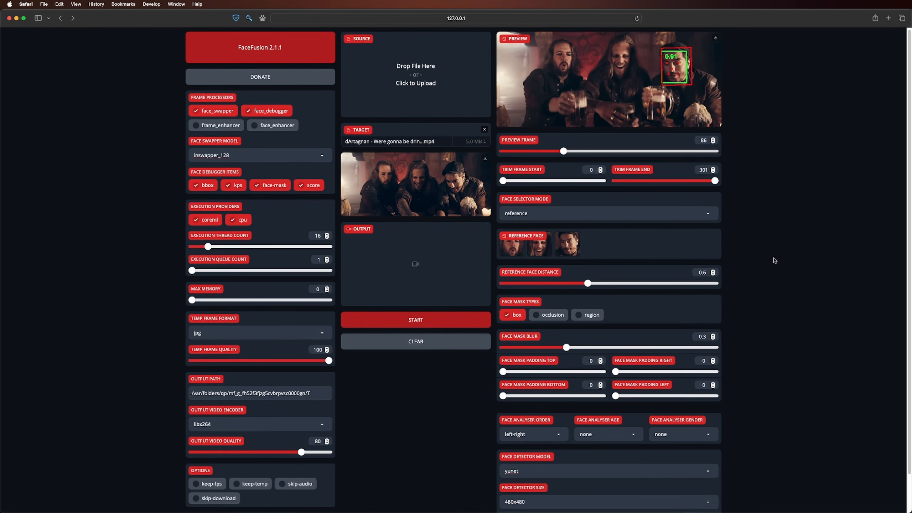
{"action": "scroll", "coordinate": [775, 260], "scroll_direction": "down", "scroll_amount": 3}
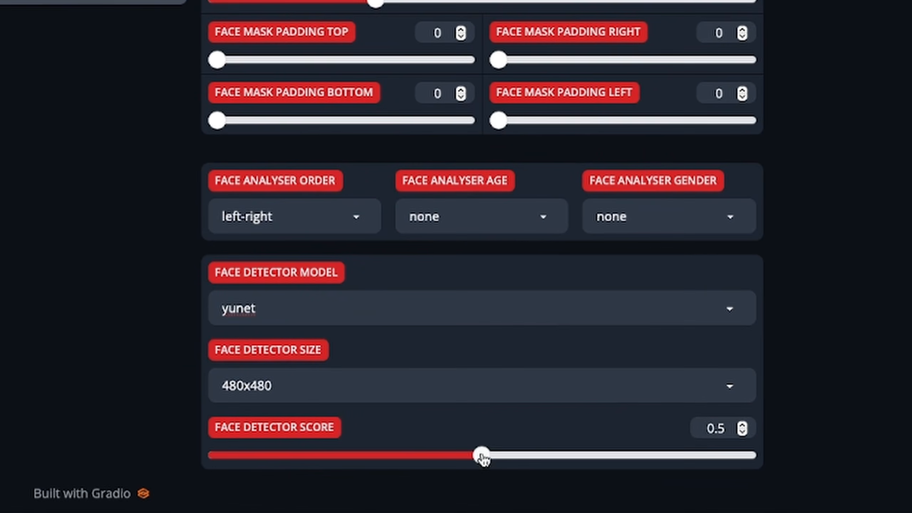
{"action": "left_click_drag", "start_coordinate": [575, 480], "coordinate": [607, 479]}
{"action": "left_click_drag", "start_coordinate": [539, 454], "coordinate": [686, 463]}
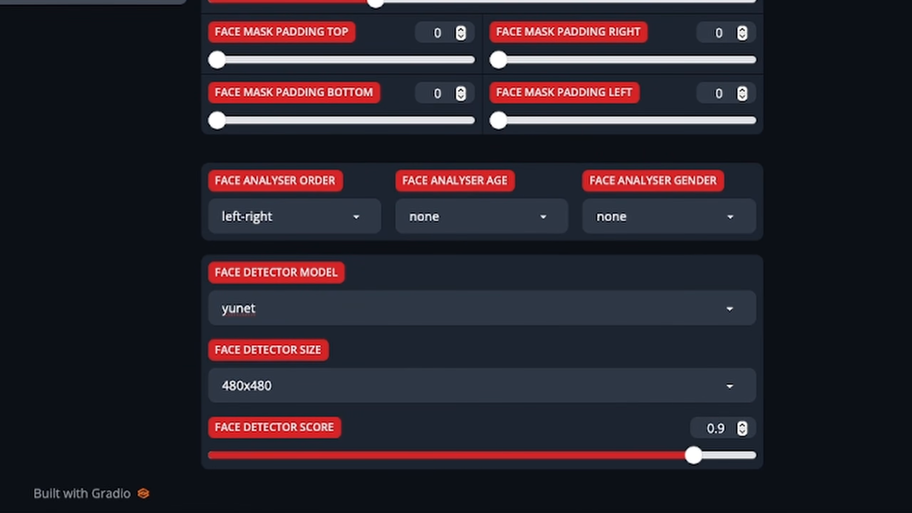
{"action": "scroll", "coordinate": [483, 251], "scroll_direction": "up", "scroll_amount": 10}
{"action": "scroll", "coordinate": [483, 251], "scroll_direction": "up", "scroll_amount": 3}
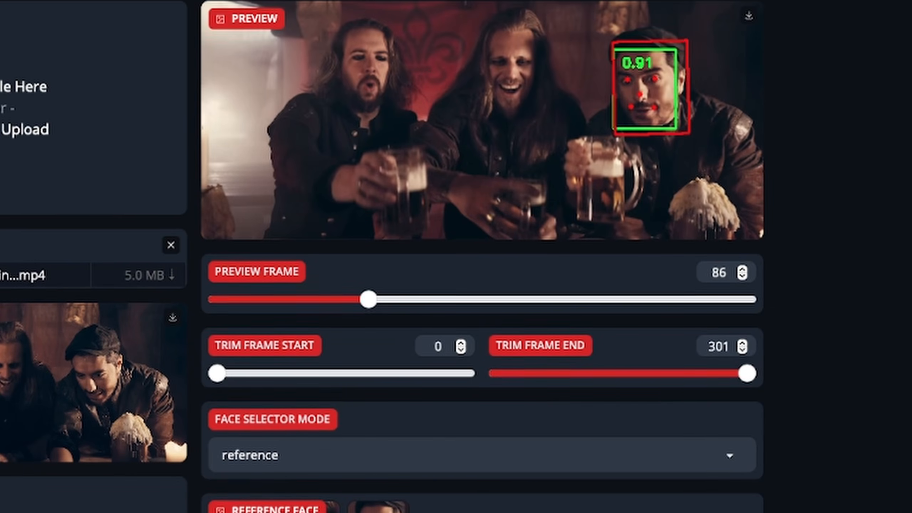
- Raise the face detector score above 0.9 and check the preview and reference faces
{"action": "scroll", "coordinate": [701, 117], "scroll_direction": "down", "scroll_amount": 12}
{"action": "scroll", "coordinate": [843, 450], "scroll_direction": "down", "scroll_amount": 10}
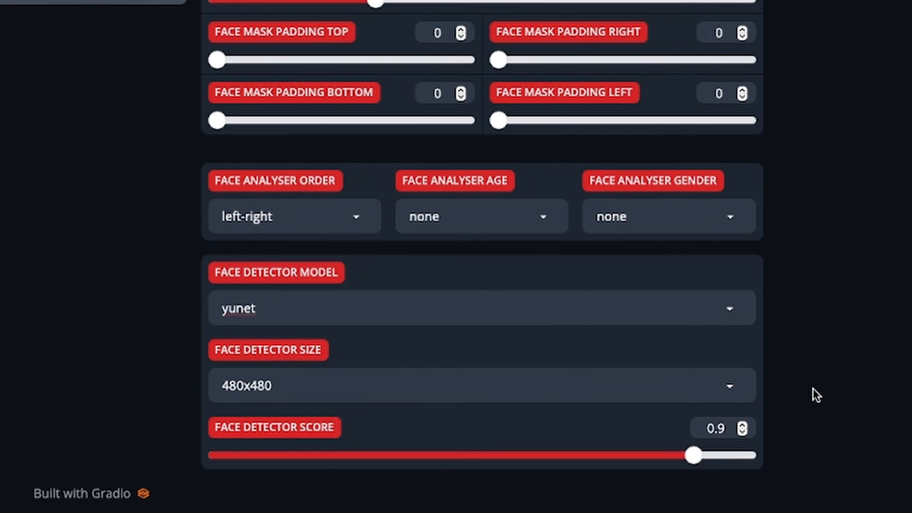
{"action": "left_click_drag", "start_coordinate": [695, 458], "coordinate": [718, 459]}
{"action": "scroll", "coordinate": [482, 257], "scroll_direction": "up", "scroll_amount": 19}
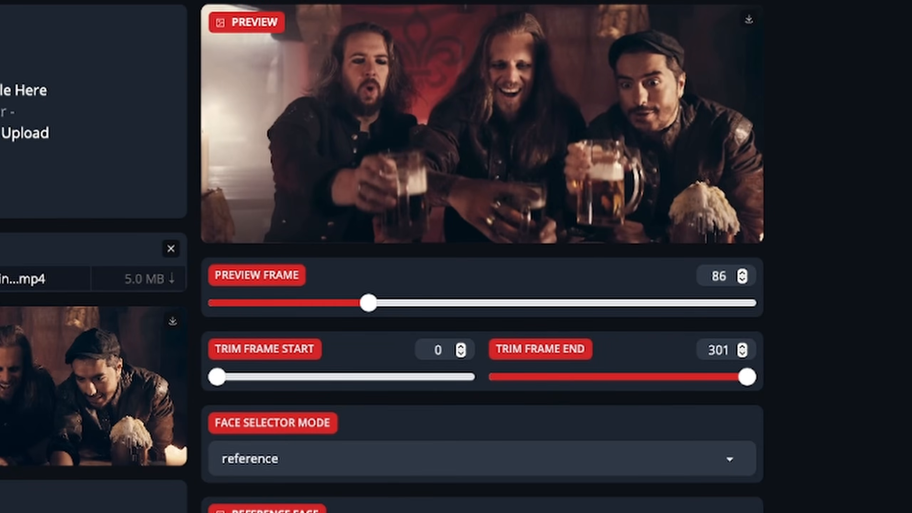
{"action": "scroll", "coordinate": [482, 257], "scroll_direction": "down", "scroll_amount": 7}
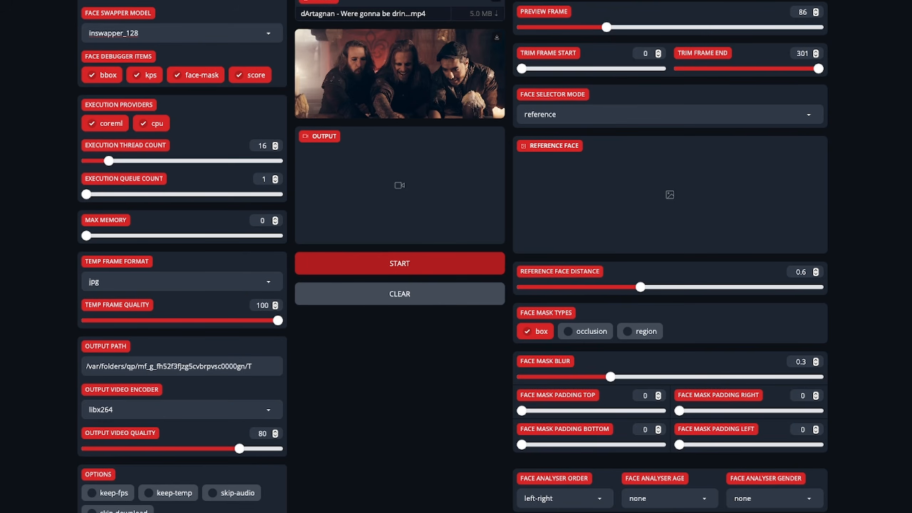
- Turn off the score and bbox debugger items
{"action": "scroll", "coordinate": [456, 257], "scroll_direction": "up", "scroll_amount": 4}
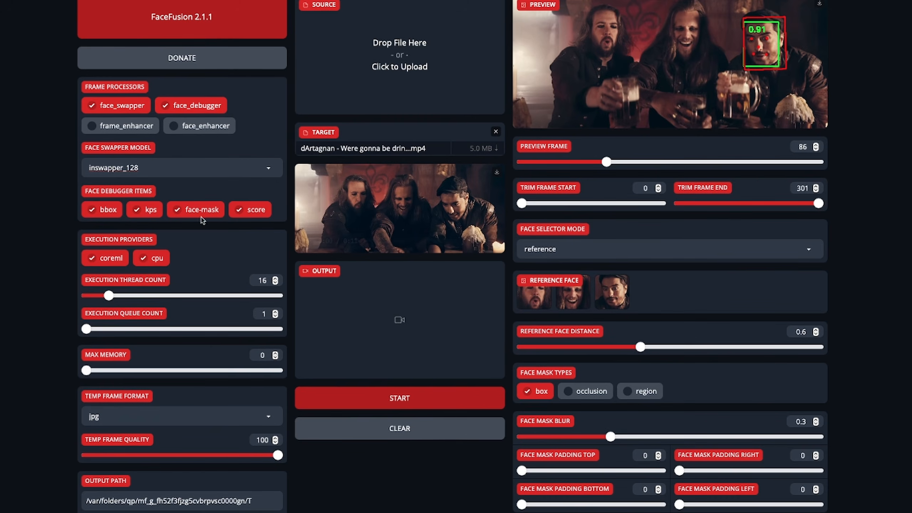
{"action": "left_click", "coordinate": [239, 211]}
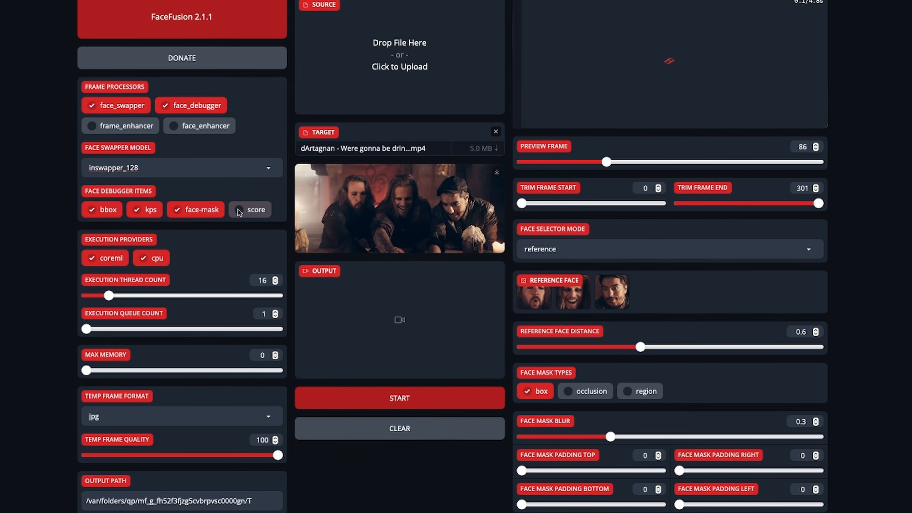
{"action": "left_click", "coordinate": [93, 210]}
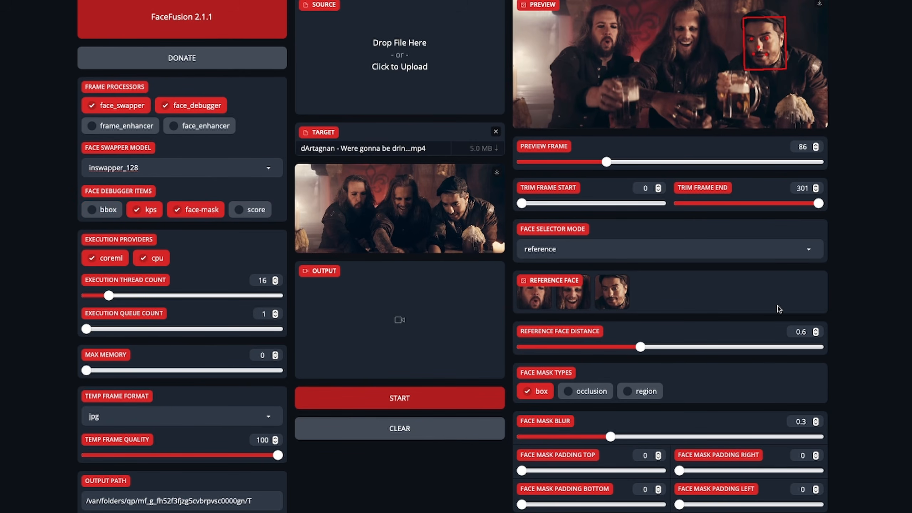
- Try a bottom face mask padding of 9, reset it to 0 and set the left padding to 18
{"action": "scroll", "coordinate": [758, 345], "scroll_direction": "down", "scroll_amount": 1}
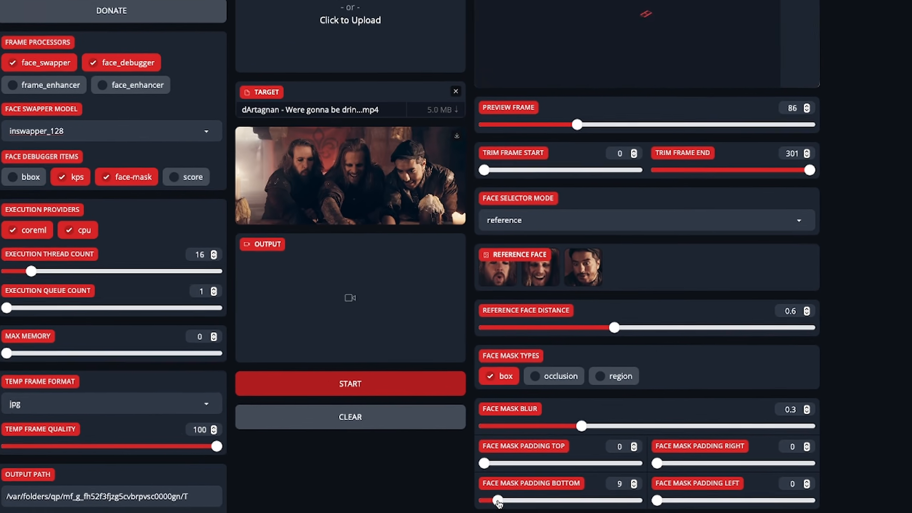
{"action": "left_click_drag", "start_coordinate": [295, 481], "coordinate": [319, 485]}
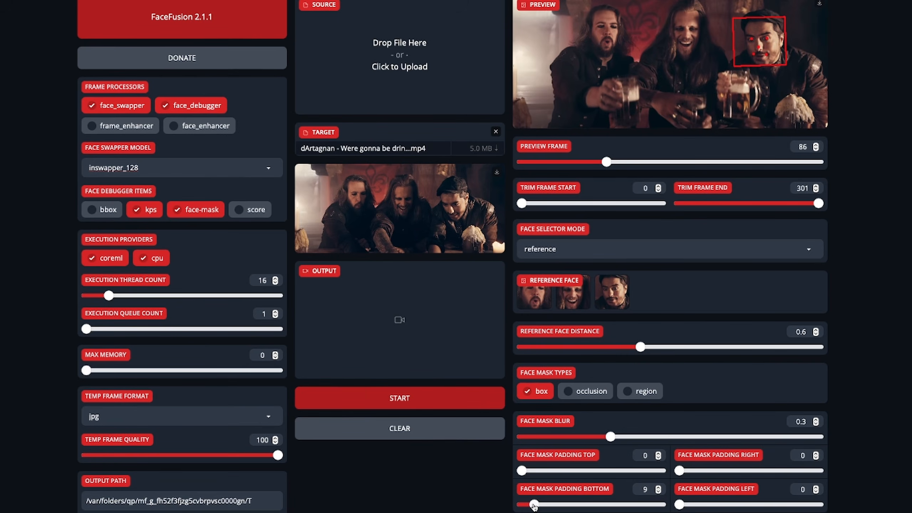
{"action": "left_click_drag", "start_coordinate": [534, 507], "coordinate": [511, 506]}
{"action": "left_click", "coordinate": [688, 505]}
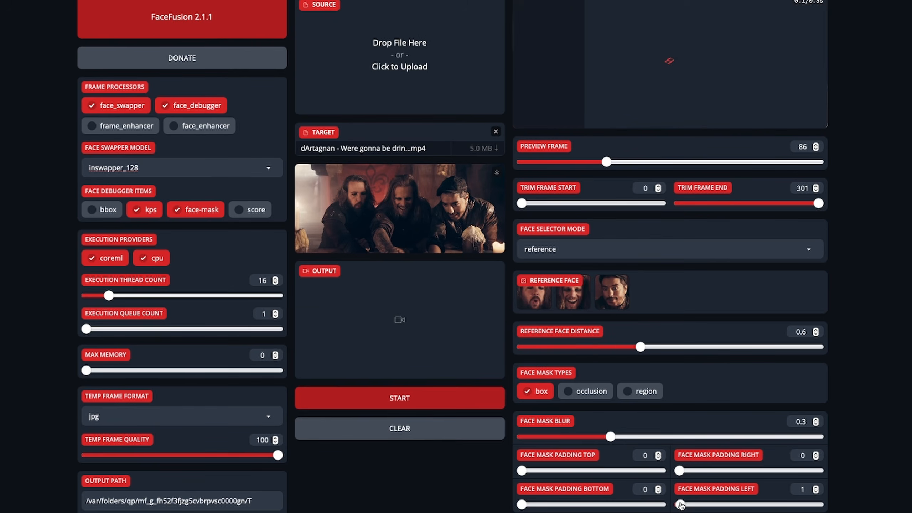
{"action": "left_click_drag", "start_coordinate": [687, 504], "coordinate": [704, 506]}
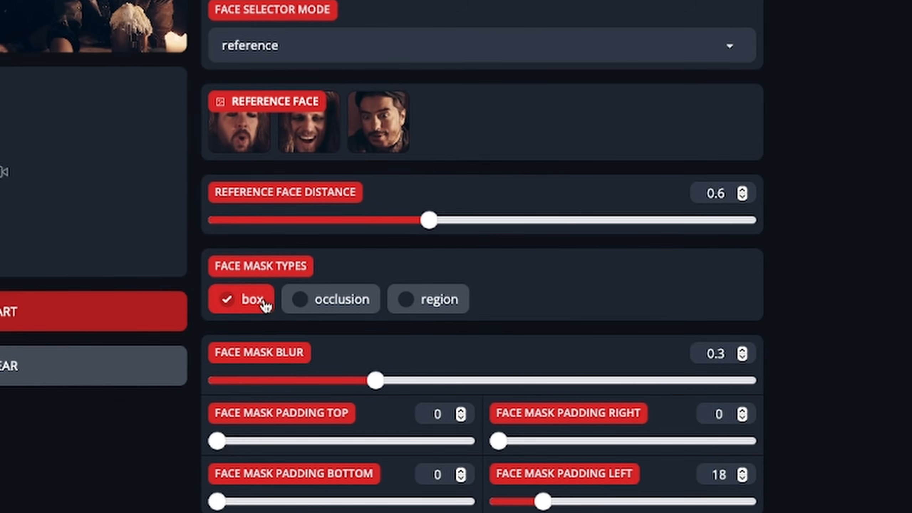
- Switch the face mask type from box to occlusion and preview frame 104
{"action": "left_click", "coordinate": [301, 304]}
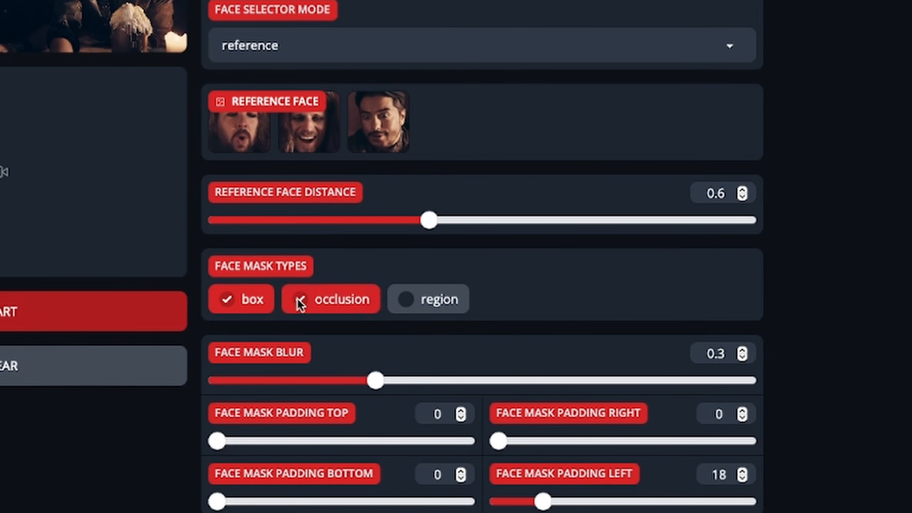
{"action": "left_click", "coordinate": [227, 302]}
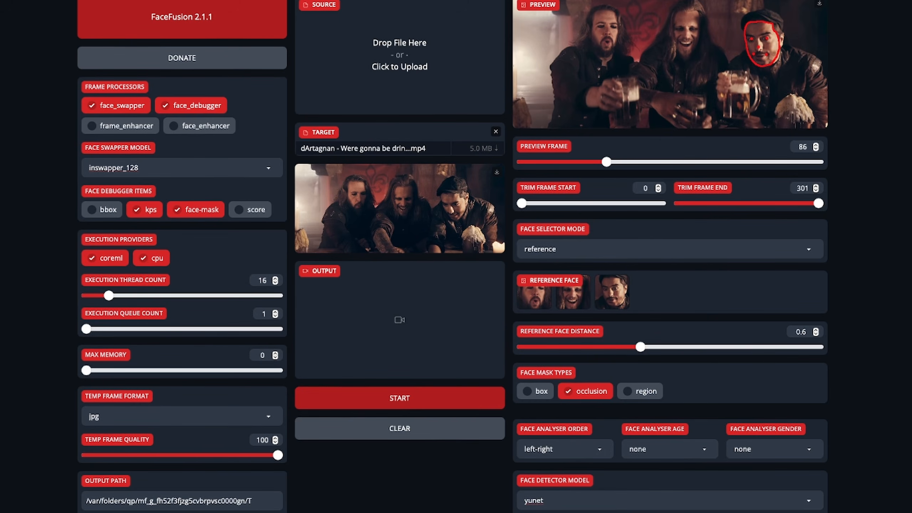
{"action": "left_click", "coordinate": [625, 162]}
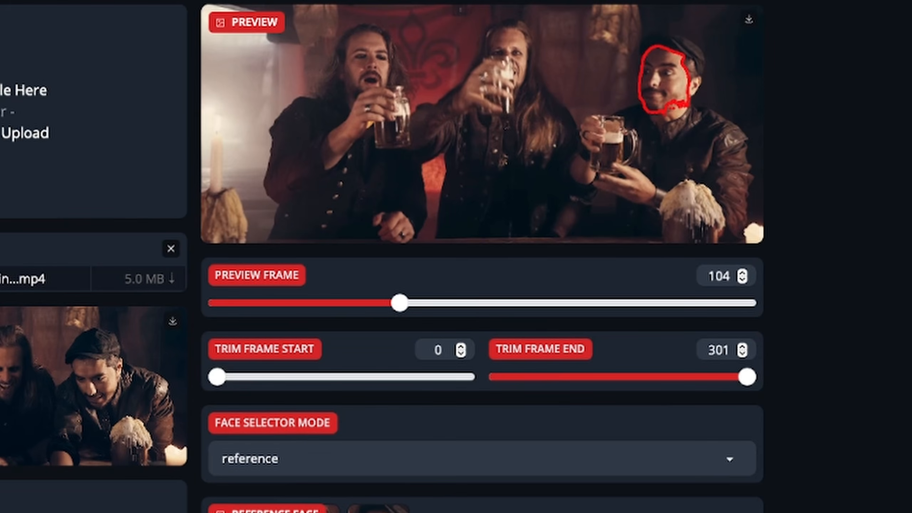
- Select the middle man drinking as reference face and move the preview back to frame 101
{"action": "scroll", "coordinate": [544, 466], "scroll_direction": "down", "scroll_amount": 2}
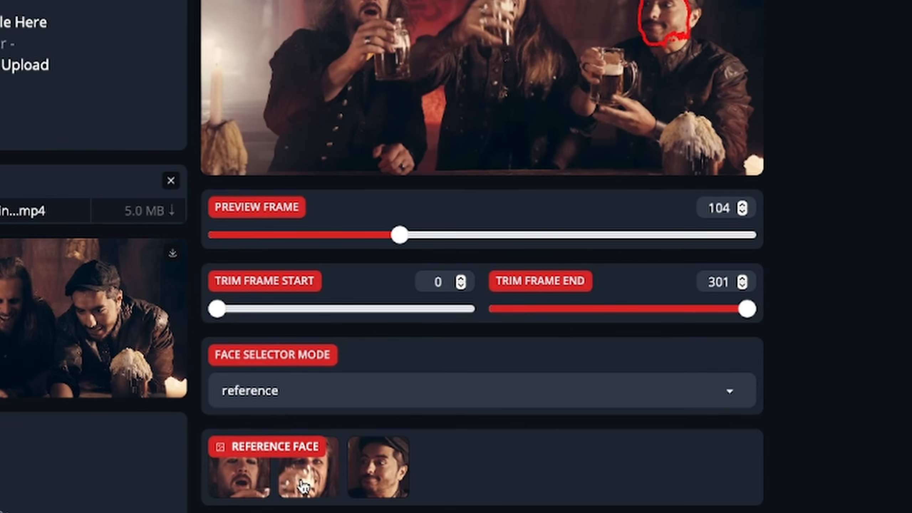
{"action": "left_click", "coordinate": [304, 486]}
{"action": "scroll", "coordinate": [304, 486], "scroll_direction": "up", "scroll_amount": 2}
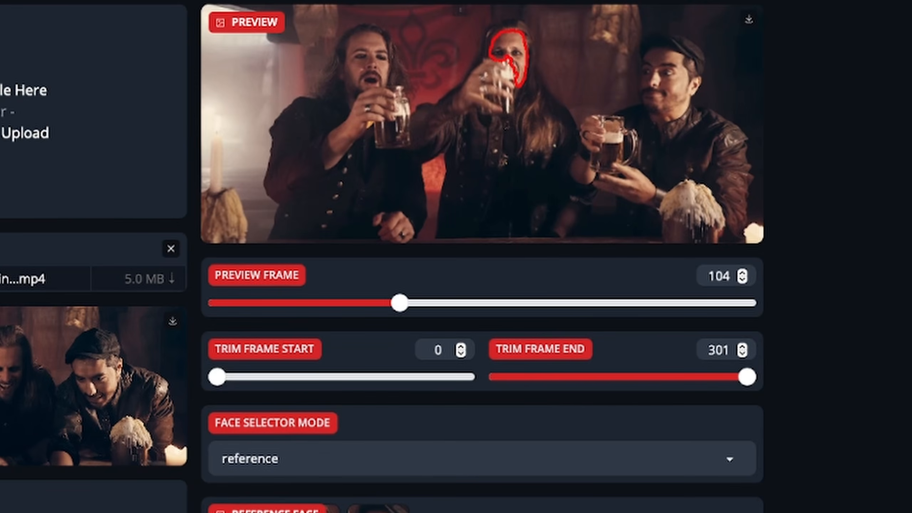
{"action": "left_click", "coordinate": [742, 281]}
{"action": "left_click", "coordinate": [742, 281]}
{"action": "left_click", "coordinate": [743, 281]}
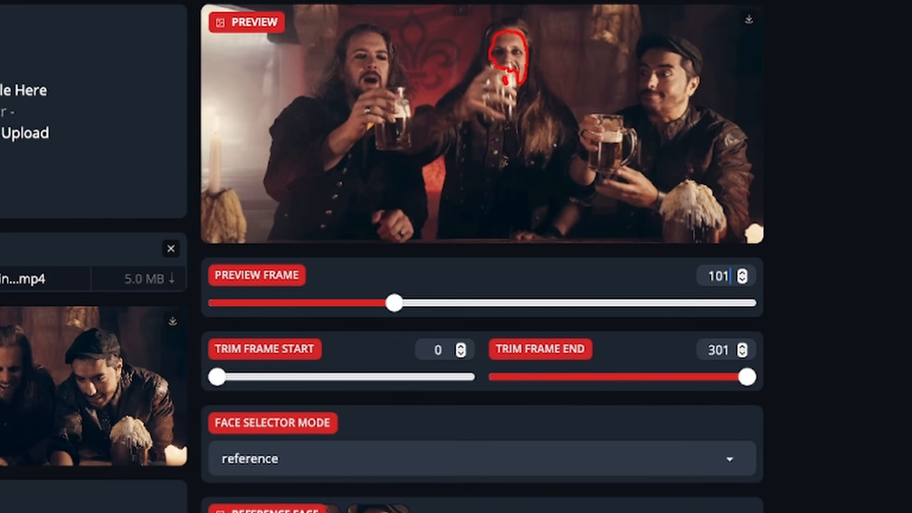
- Switch the face mask type from occlusion to region
{"action": "scroll", "coordinate": [403, 313], "scroll_direction": "down", "scroll_amount": 6}
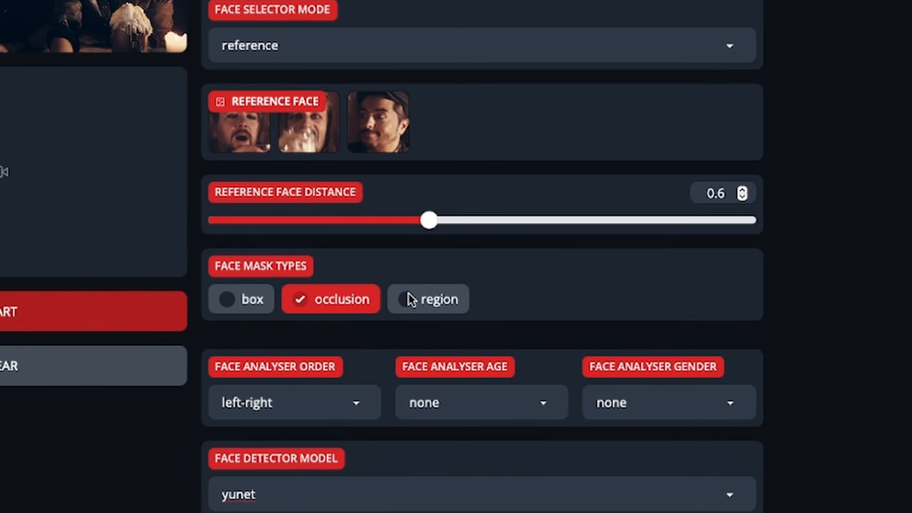
{"action": "left_click", "coordinate": [409, 301]}
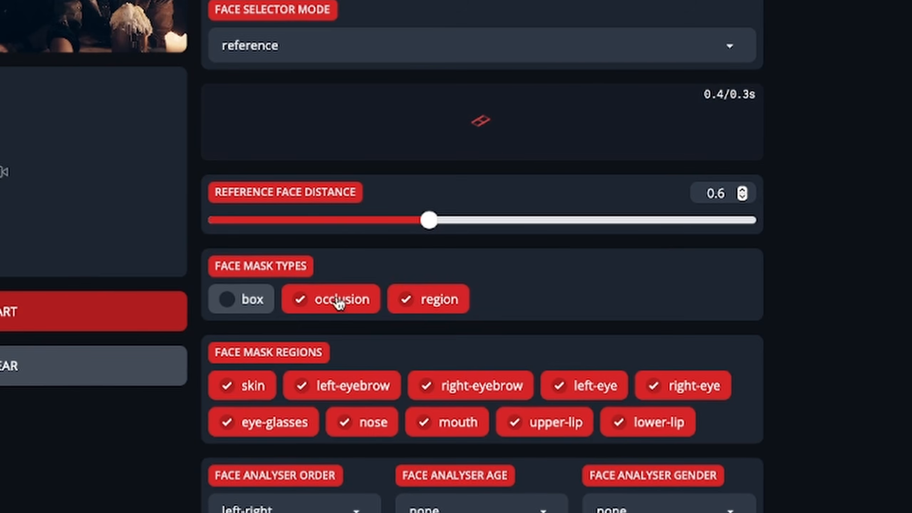
{"action": "left_click", "coordinate": [298, 301]}
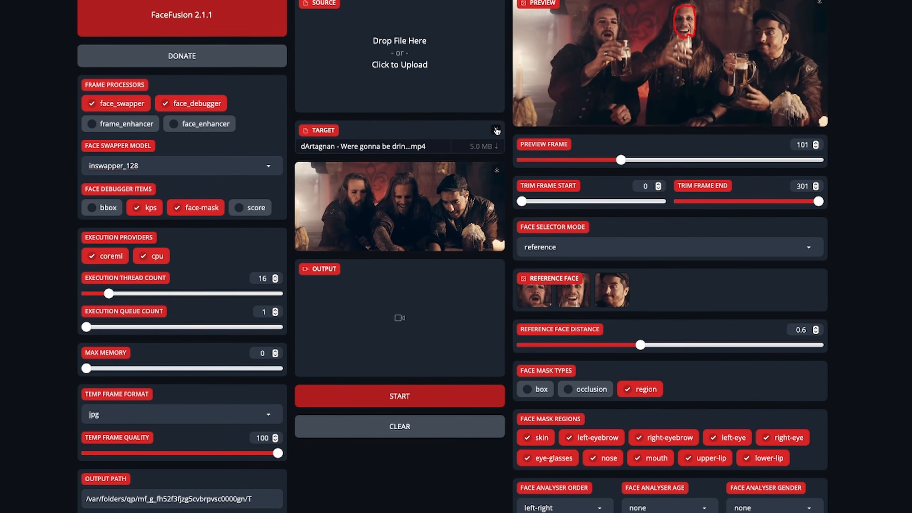
- Remove the current target video and load the Tall Boys mp4 clip as the new target
{"action": "left_click", "coordinate": [495, 132]}
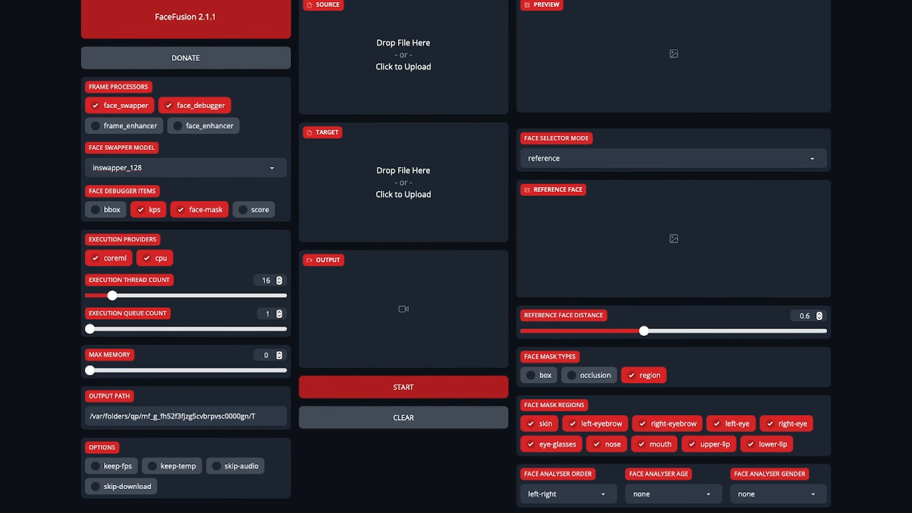
{"action": "left_click_drag", "start_coordinate": [626, 121], "coordinate": [424, 178]}
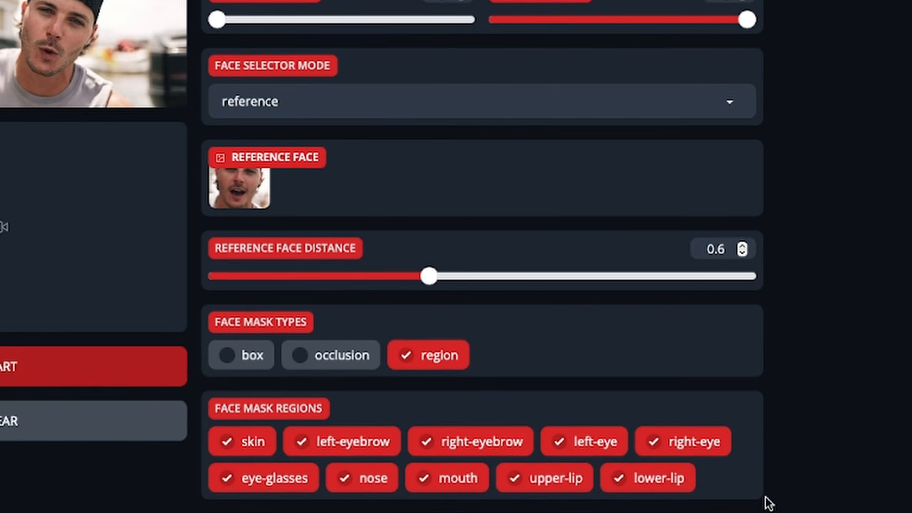
- Exclude the right-eye and left-eye from the face mask regions, check the preview and add the occlusion mask type
{"action": "left_click", "coordinate": [674, 442]}
{"action": "left_click", "coordinate": [584, 445]}
{"action": "scroll", "coordinate": [482, 256], "scroll_direction": "up", "scroll_amount": 4}
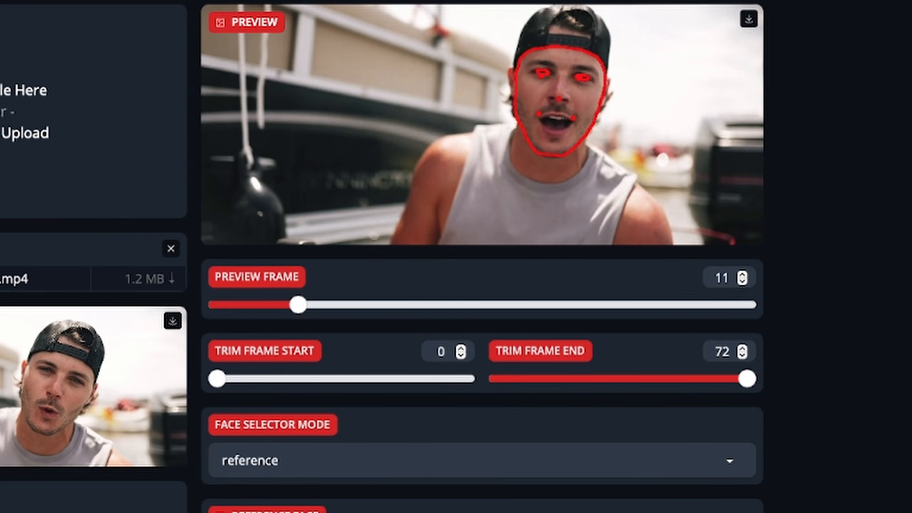
{"action": "scroll", "coordinate": [482, 257], "scroll_direction": "down", "scroll_amount": 5}
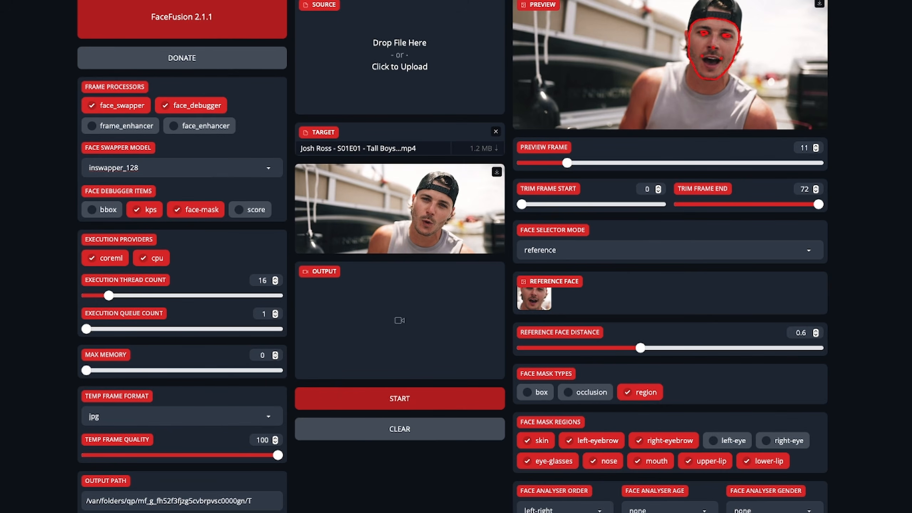
{"action": "left_click", "coordinate": [587, 396]}
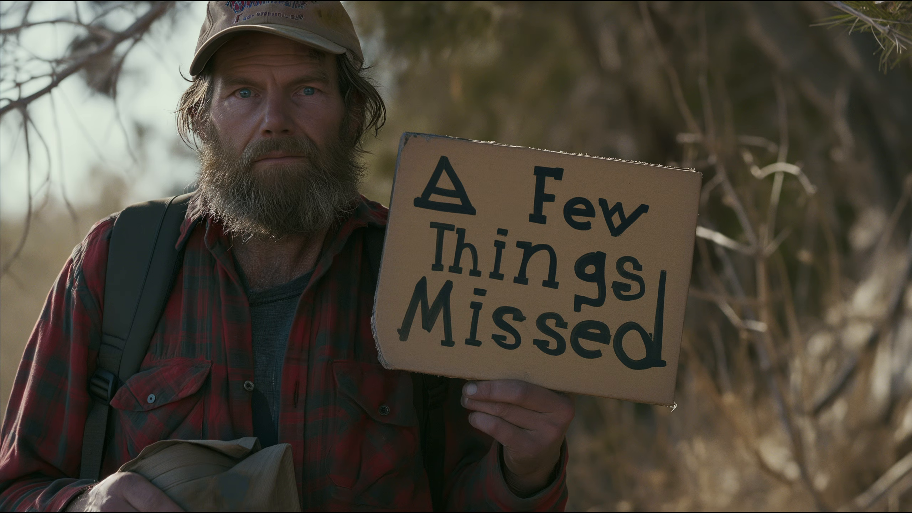